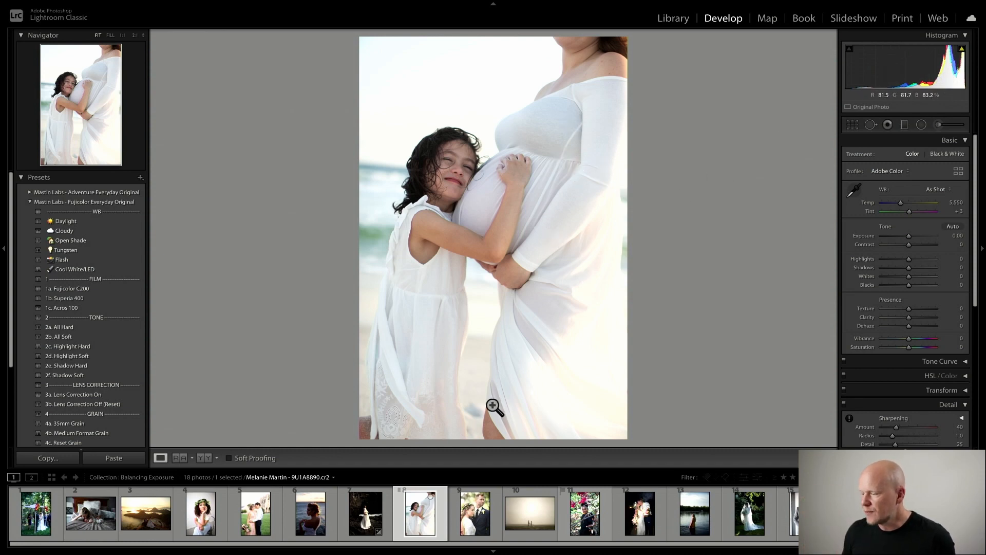
# - Select the couple photo in the filmstrip and apply the 1b. Superia 400 preset
pyautogui.scroll(-1, 379, 508)
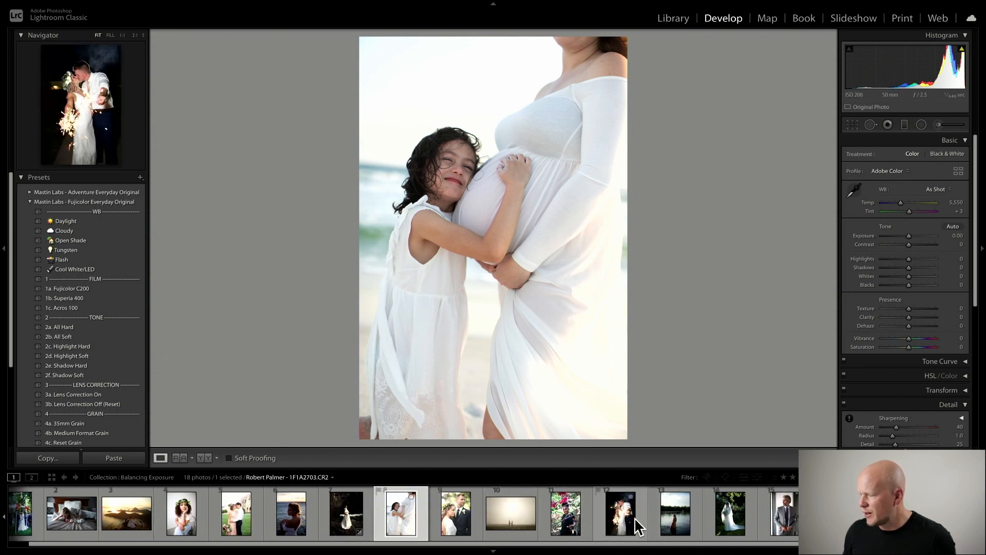
pyautogui.click(358, 518)
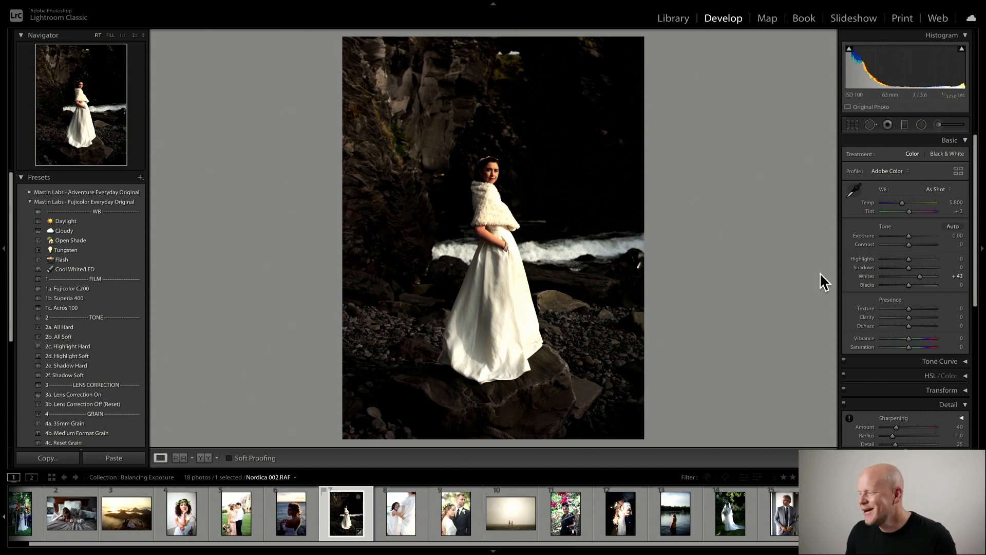
pyautogui.click(234, 514)
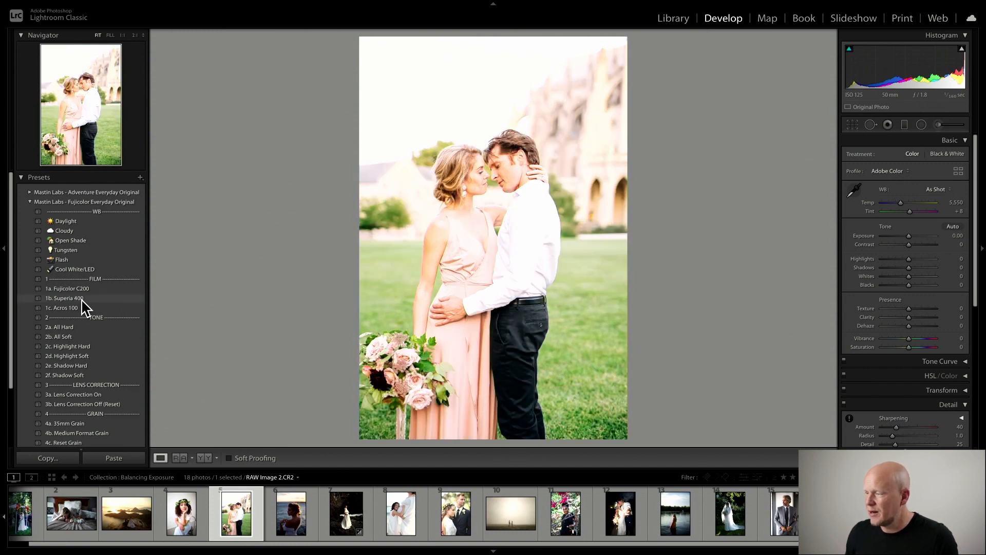
pyautogui.click(82, 299)
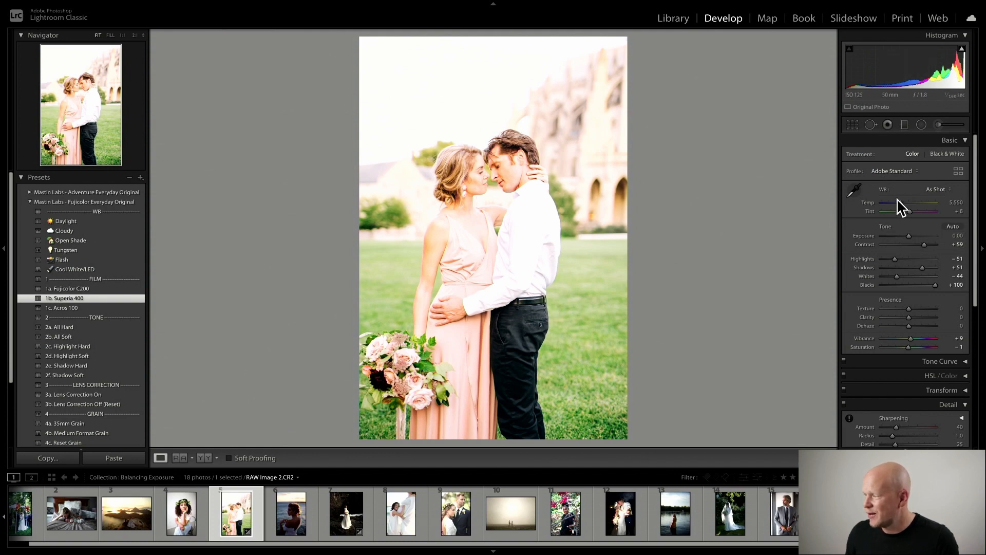
# - Set white balance to 4,991 temperature and -5 tint, and reduce Blacks to +64
pyautogui.moveTo(900, 202); pyautogui.dragTo(907, 210)
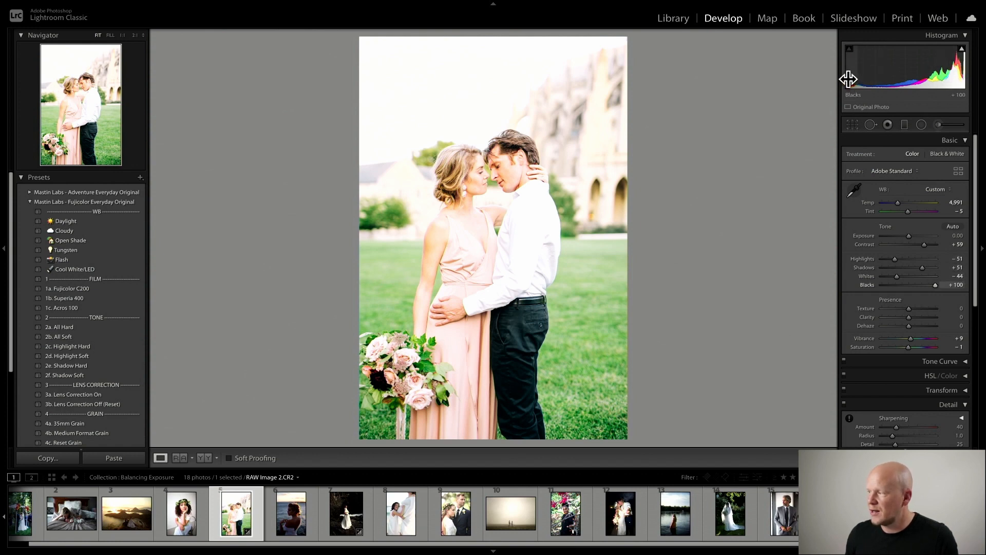
pyautogui.moveTo(849, 78); pyautogui.dragTo(847, 78)
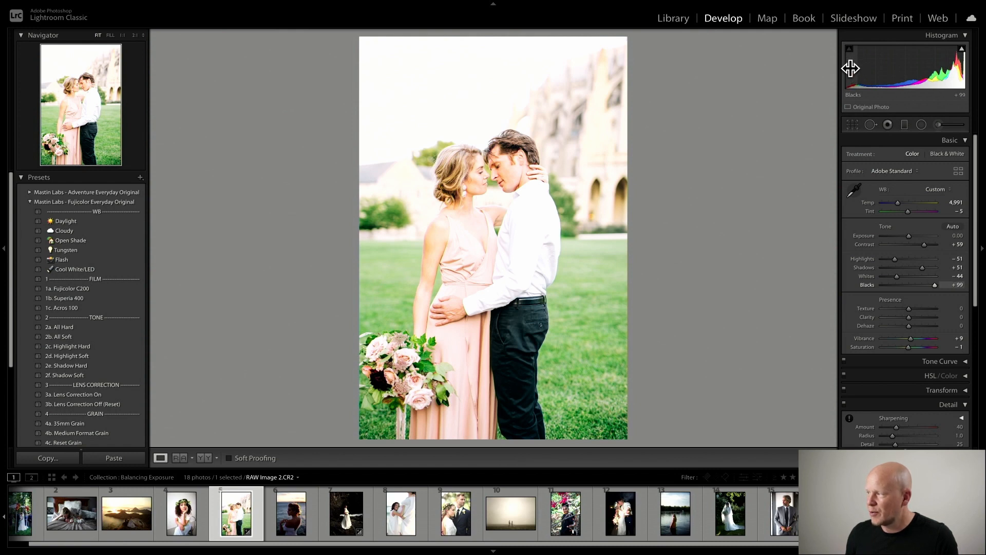
pyautogui.moveTo(852, 78); pyautogui.dragTo(845, 78)
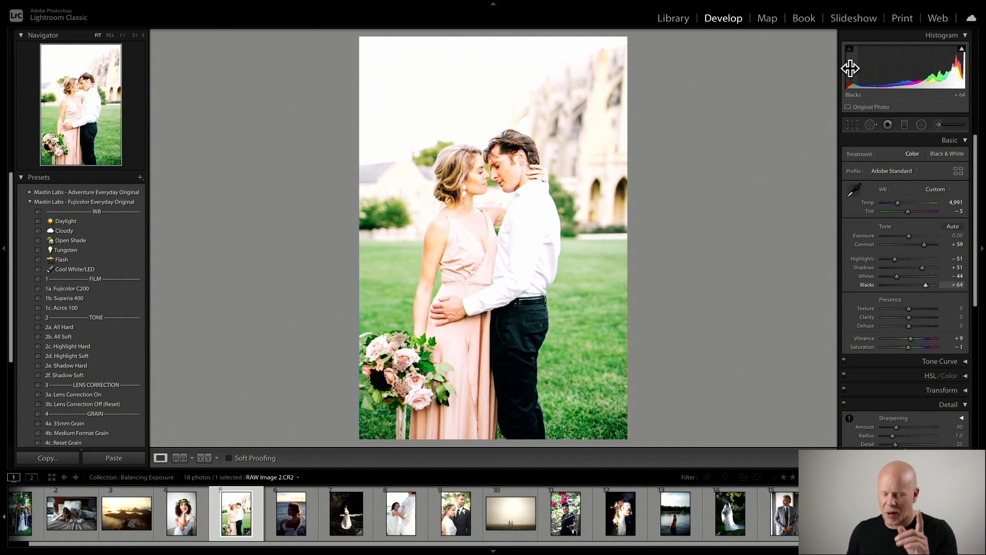
# - Turn on the clipping warnings and set Blacks to -2
pyautogui.press('j')
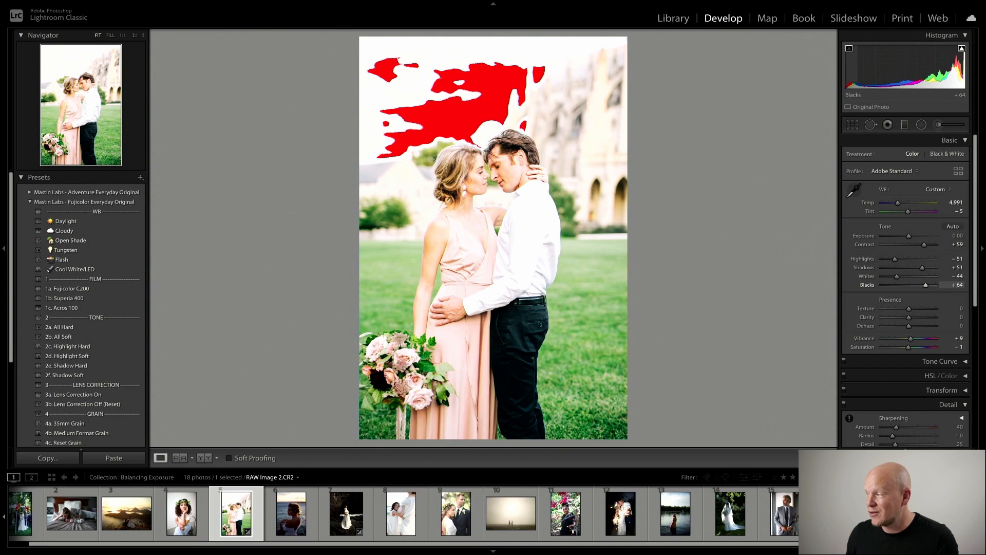
pyautogui.moveTo(925, 285); pyautogui.dragTo(894, 285)
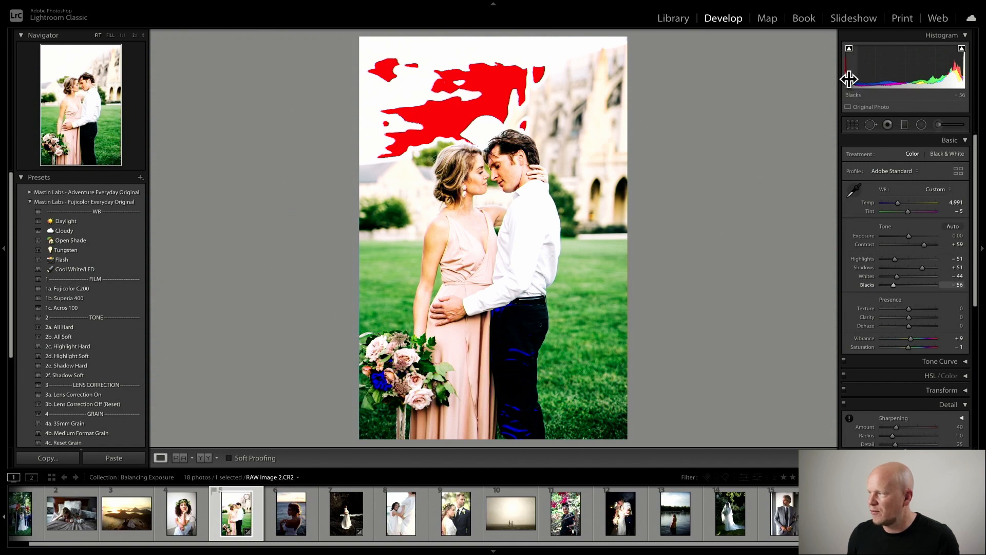
pyautogui.moveTo(847, 80); pyautogui.dragTo(874, 81)
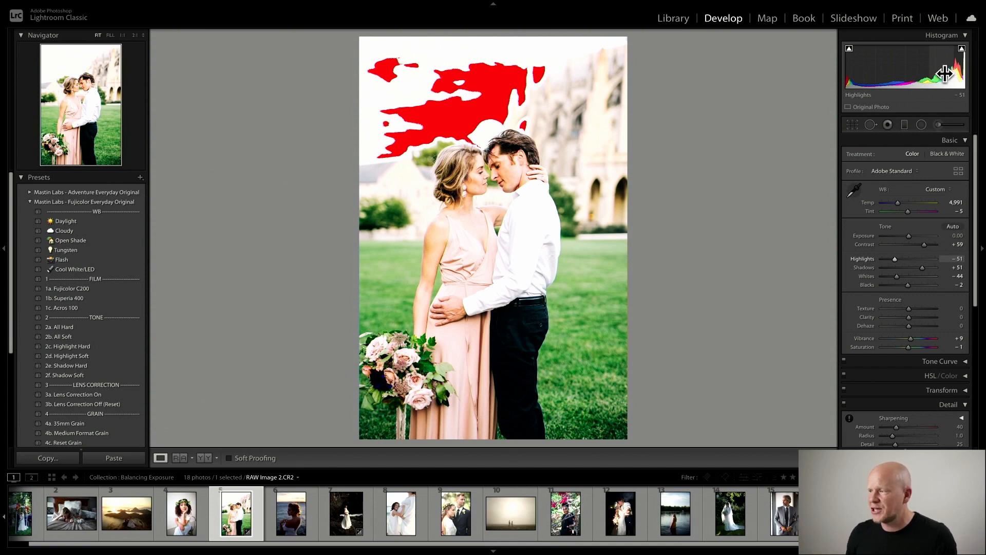
# - Set Highlights to -71 and Exposure to -0.26, then reset the photo's settings
pyautogui.moveTo(944, 73); pyautogui.dragTo(949, 71)
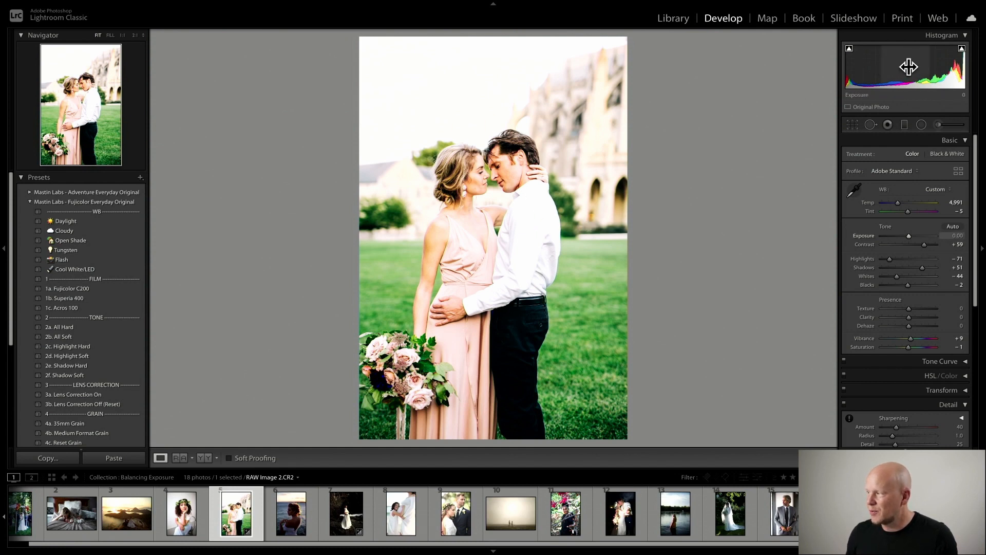
pyautogui.moveTo(951, 71); pyautogui.dragTo(935, 70)
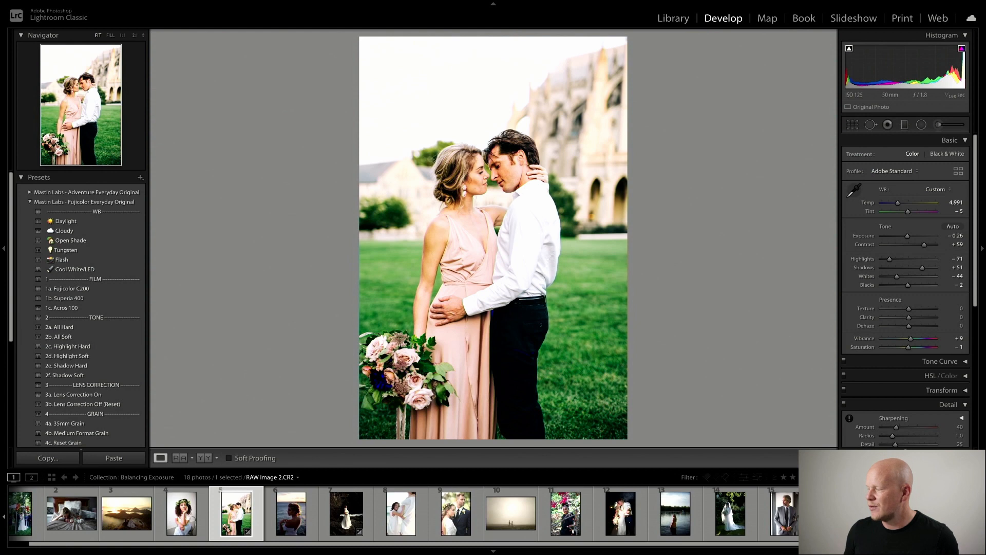
pyautogui.hotkey('ctrl', 'shift', 'r')
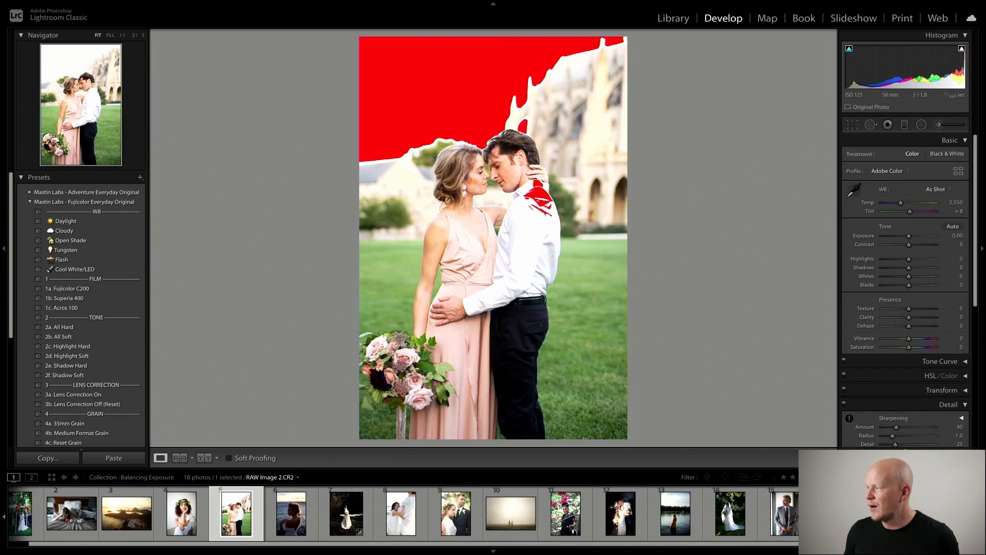
# - Collapse the Histogram panel and toggle the clipping warnings off and back on
pyautogui.click(967, 35)
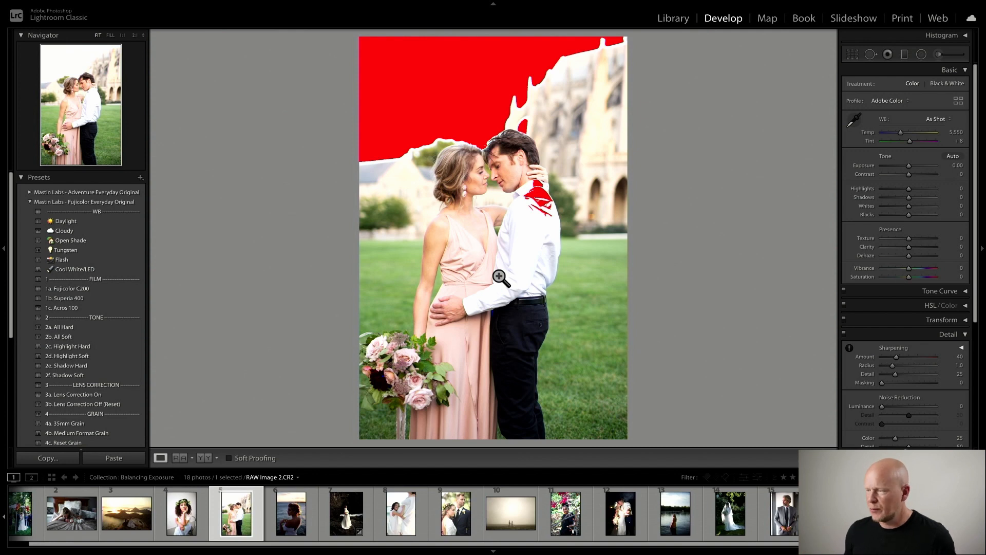
pyautogui.press('j')
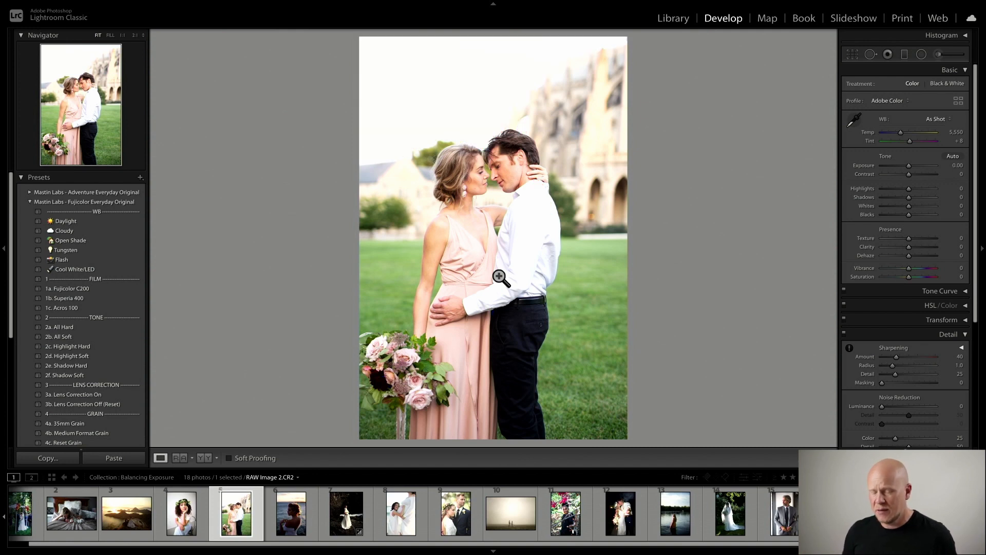
pyautogui.press('j')
pyautogui.press('j')
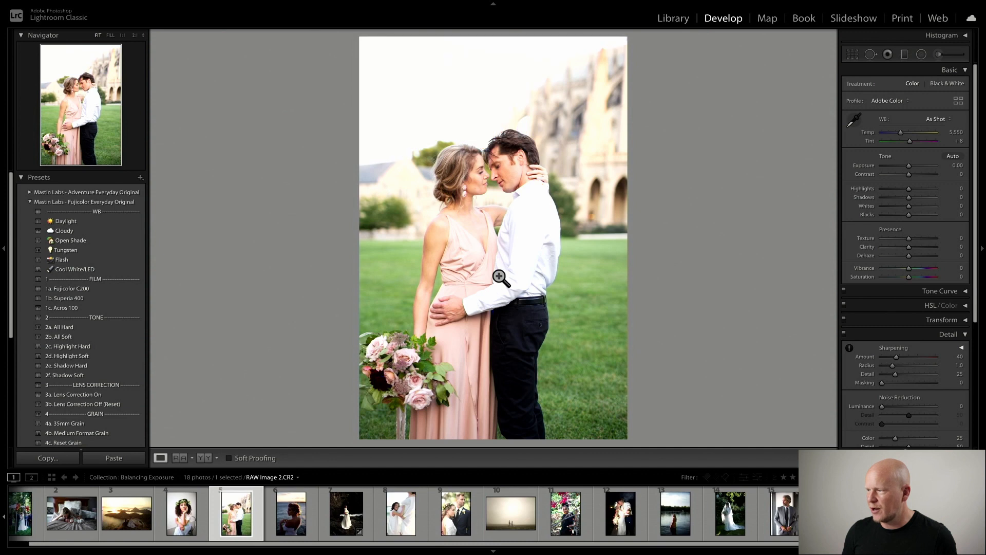
pyautogui.press('j')
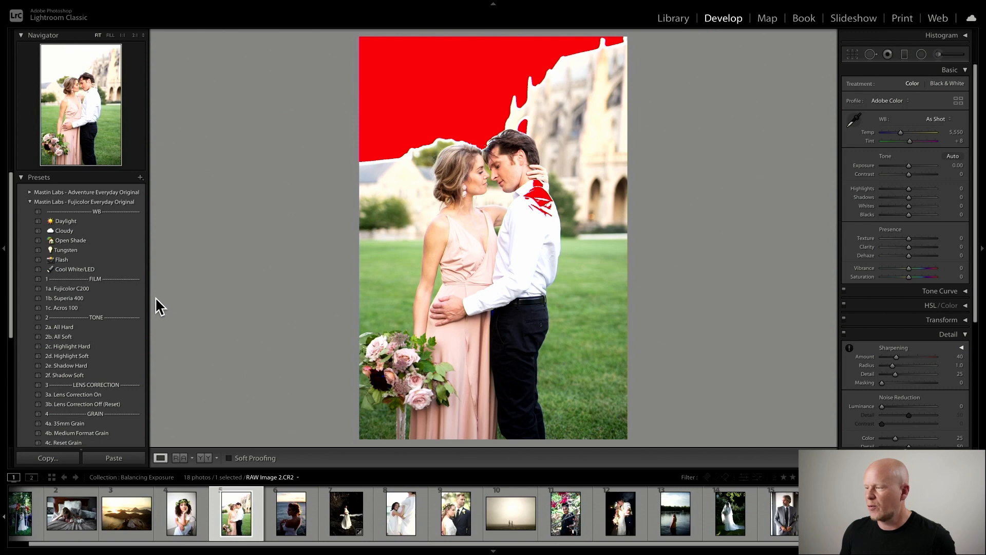
# - Reapply the 1b. Superia 400 preset and set Exposure to -0.65
pyautogui.click(122, 300)
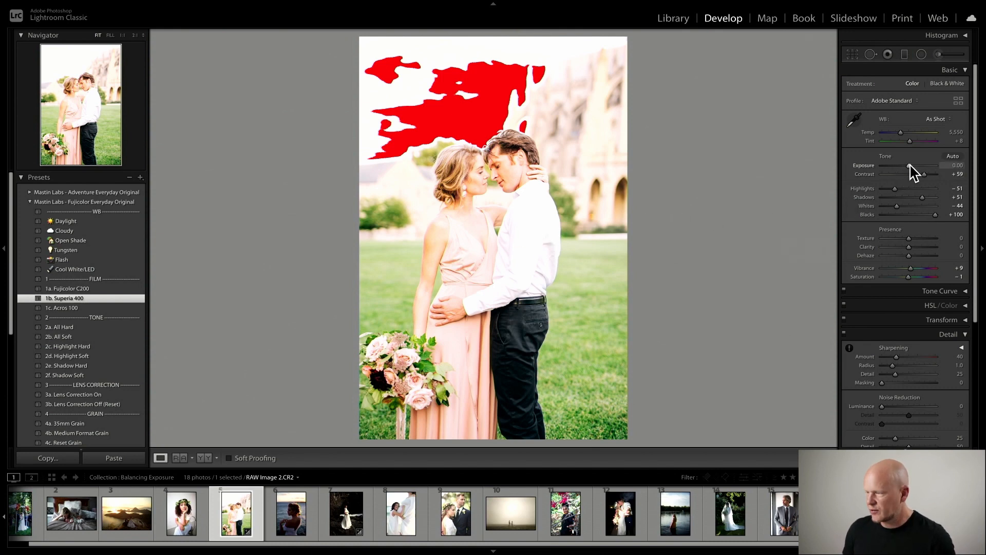
pyautogui.moveTo(909, 165); pyautogui.dragTo(905, 166)
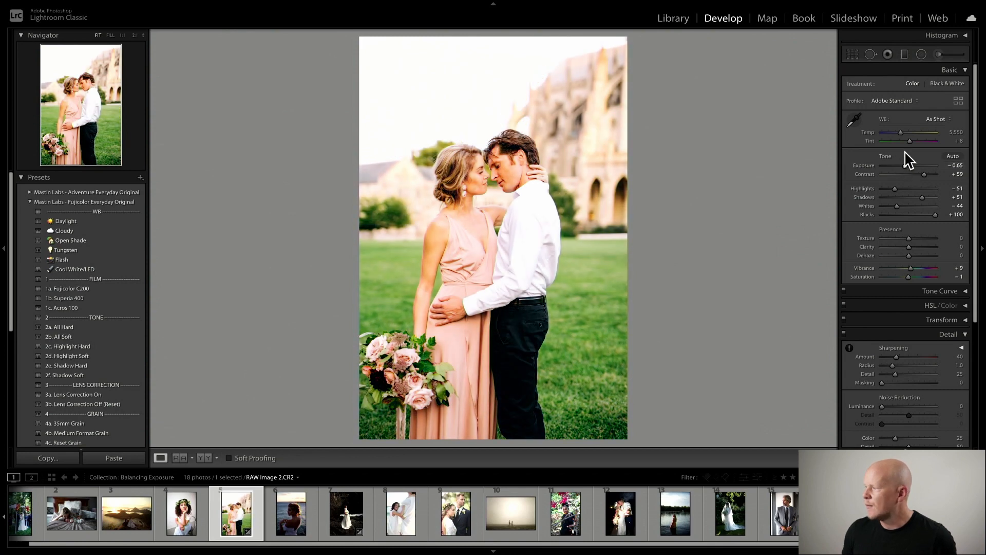
# - Set white balance to 4,799 temperature and +1 tint
pyautogui.moveTo(900, 132); pyautogui.dragTo(909, 144)
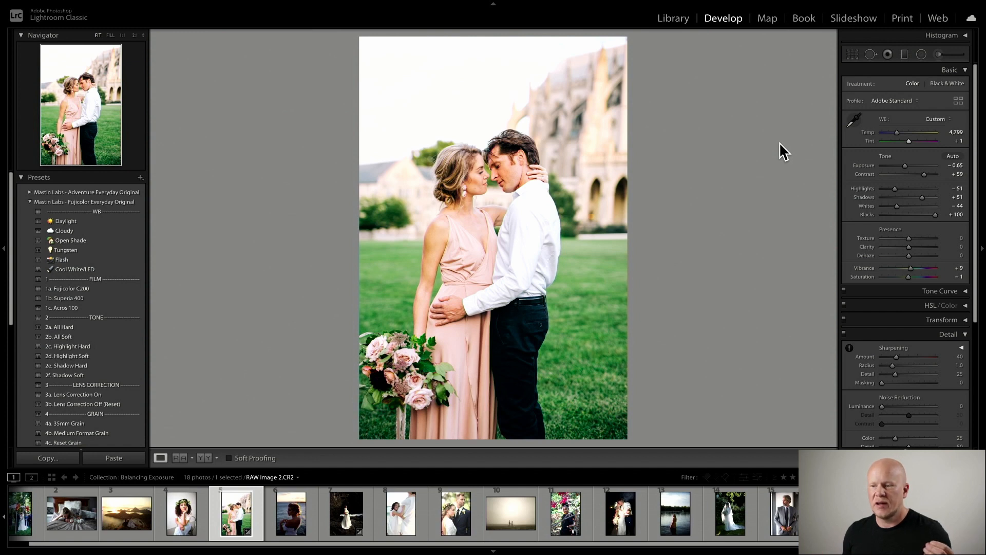
pyautogui.click(967, 35)
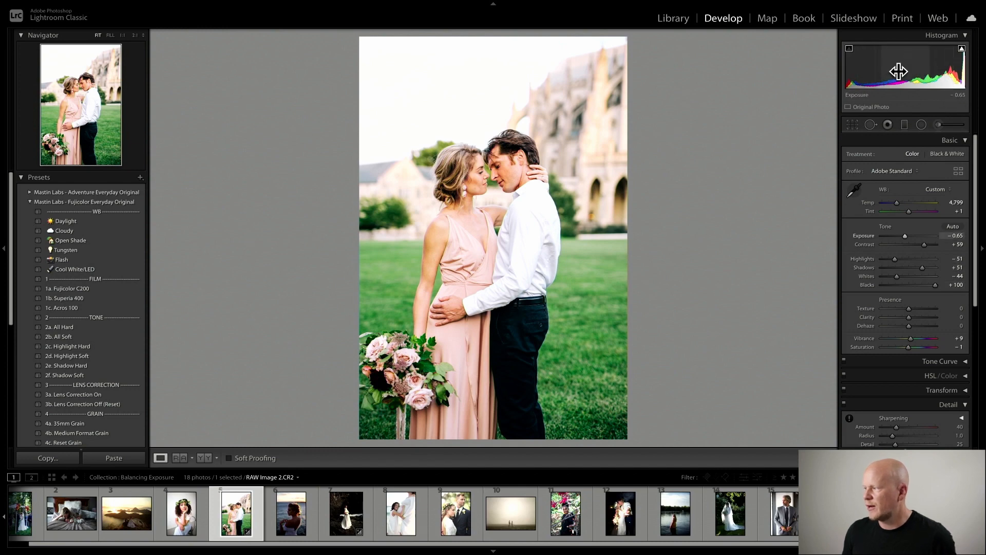
pyautogui.click(965, 35)
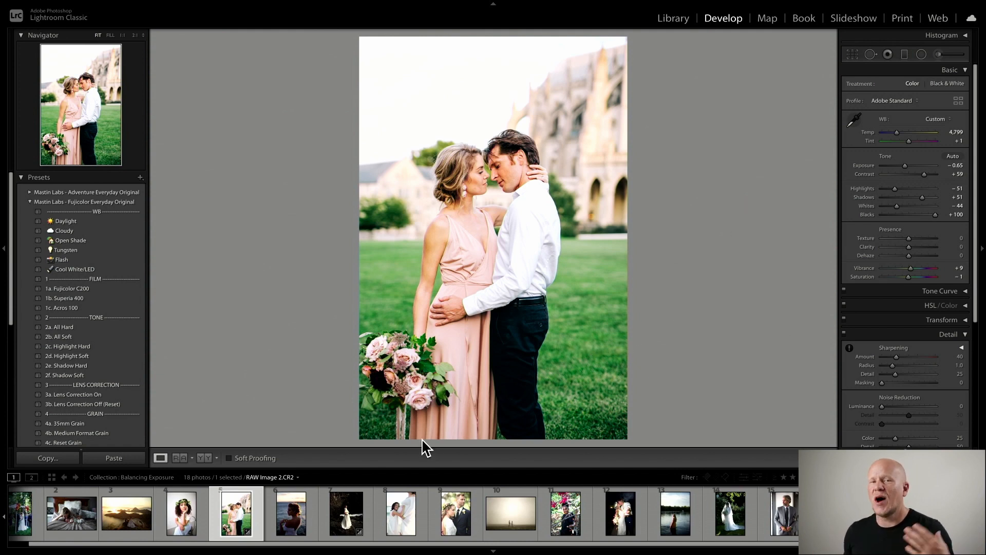
# - Open the bride-on-rocks photo, turn off the clipping warnings and show the Histogram panel
pyautogui.click(301, 520)
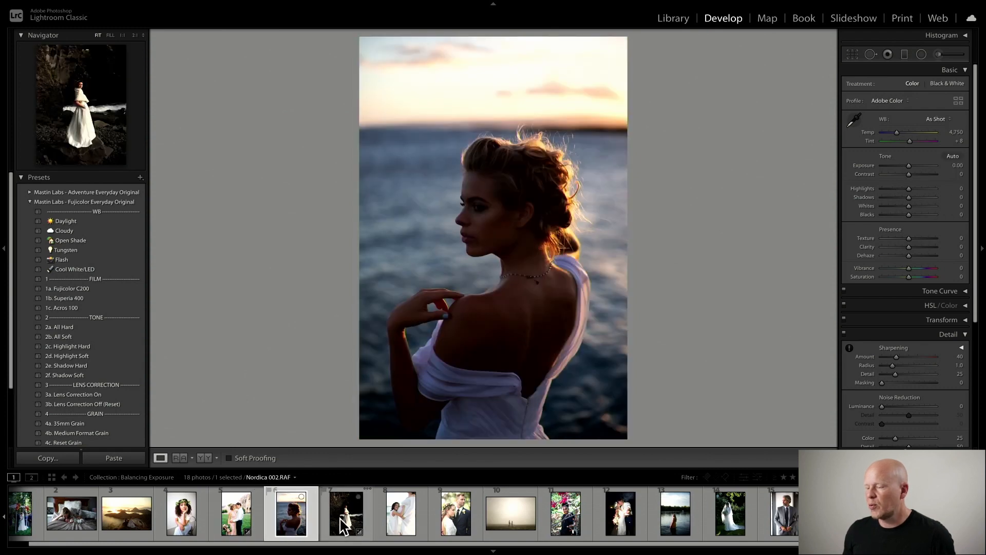
pyautogui.click(345, 522)
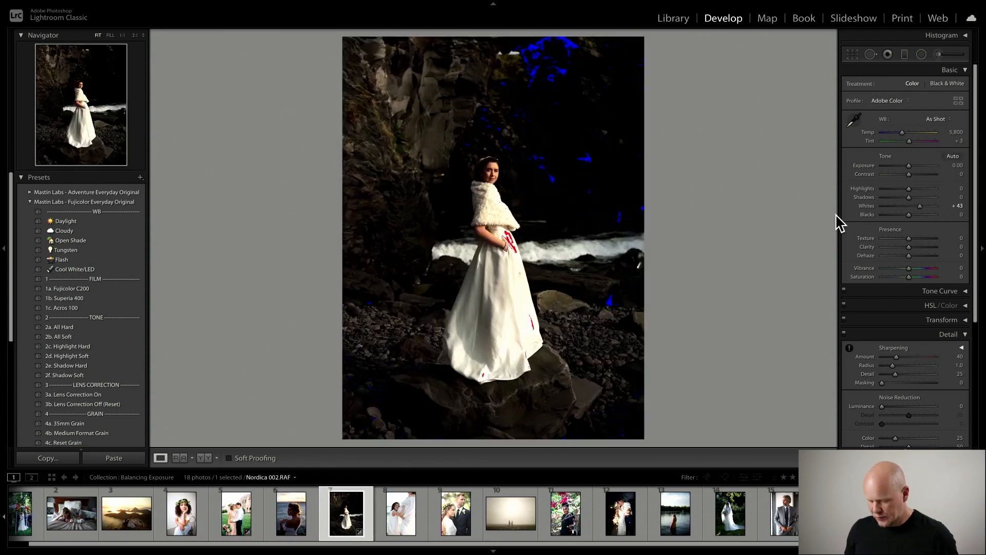
pyautogui.press('j')
pyautogui.click(967, 35)
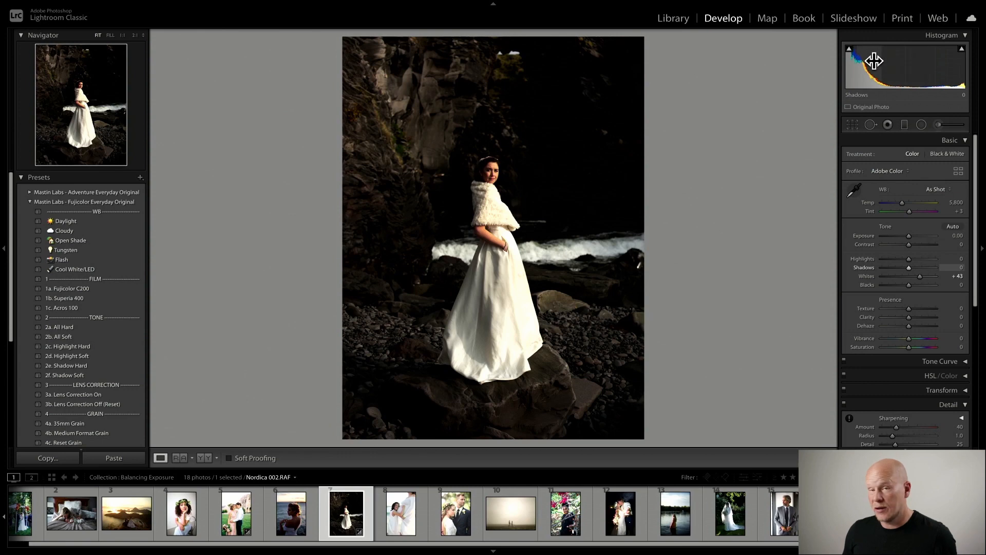
# - Try Exposure at +1.45 and +0.90, then reset the photo's settings
pyautogui.moveTo(909, 237); pyautogui.dragTo(916, 238)
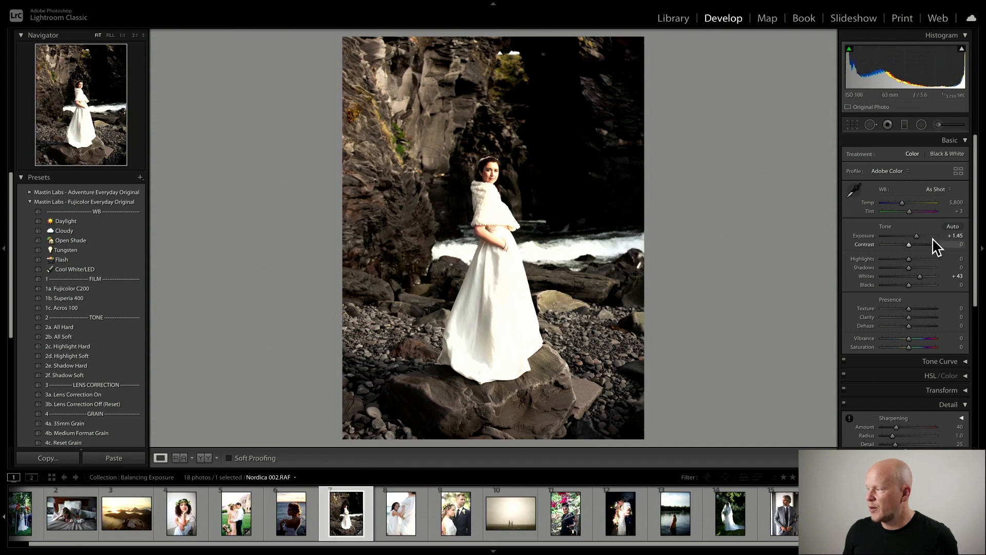
pyautogui.moveTo(919, 241); pyautogui.dragTo(916, 242)
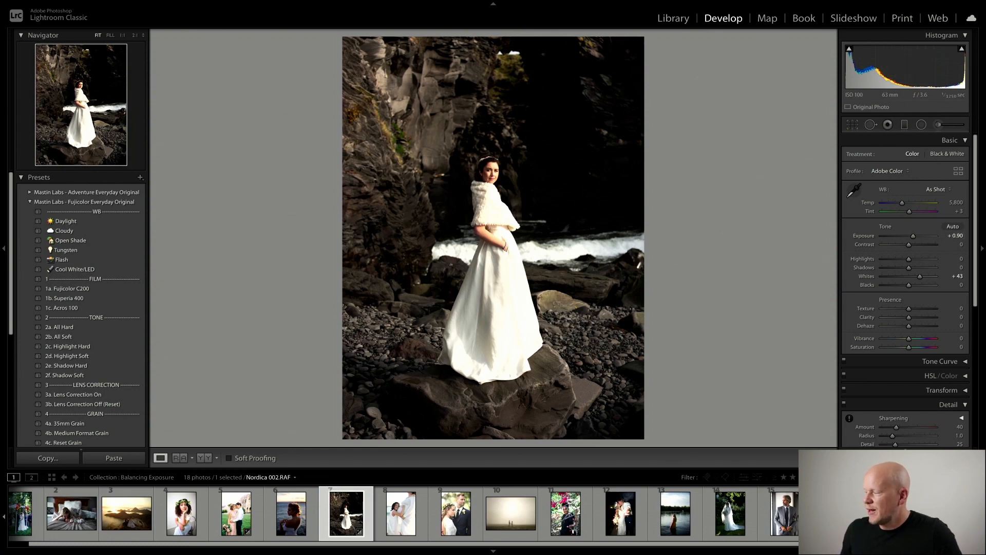
pyautogui.hotkey('ctrl', 'shift', 'r')
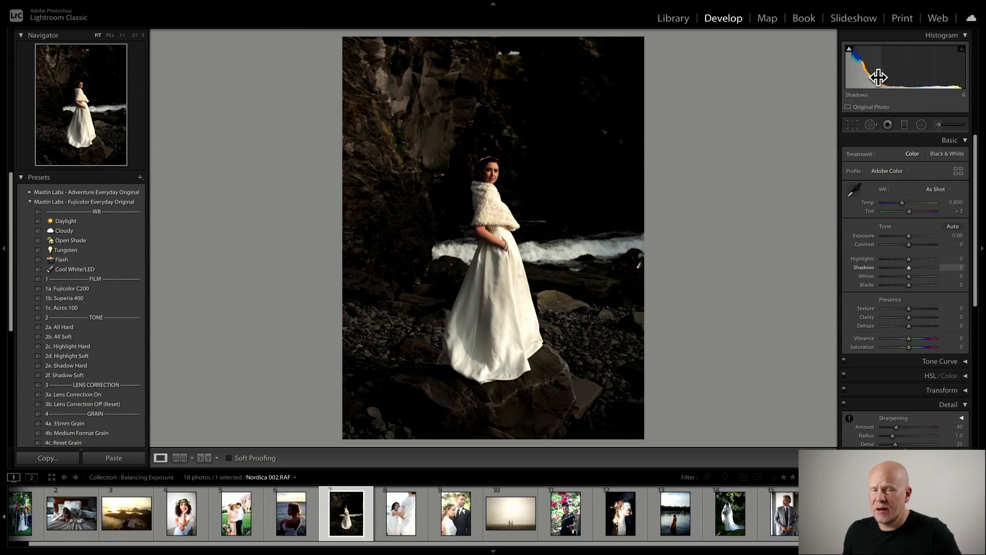
# - Set Exposure to +0.15, collapse the Histogram, then reset the photo's settings again
pyautogui.moveTo(909, 237); pyautogui.dragTo(918, 237)
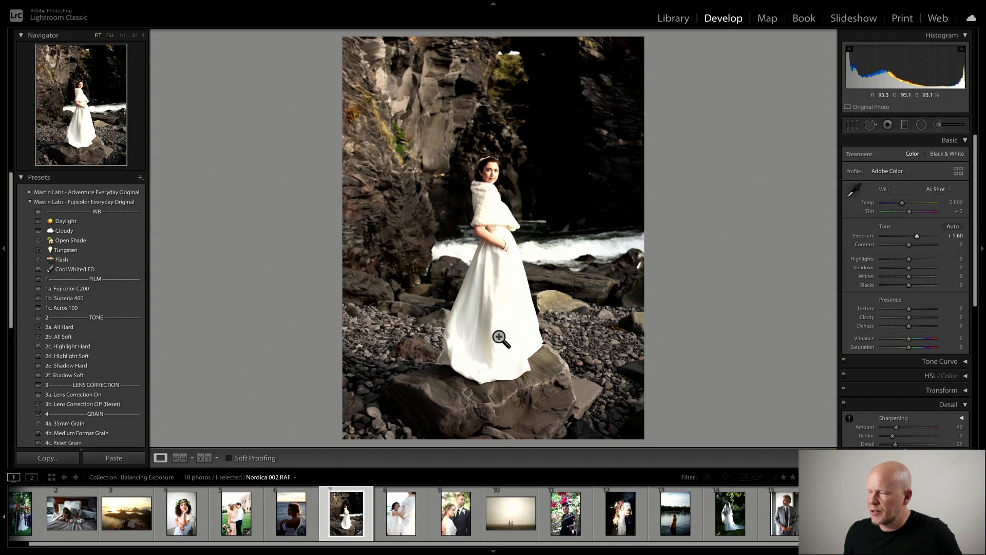
pyautogui.moveTo(916, 237); pyautogui.dragTo(909, 242)
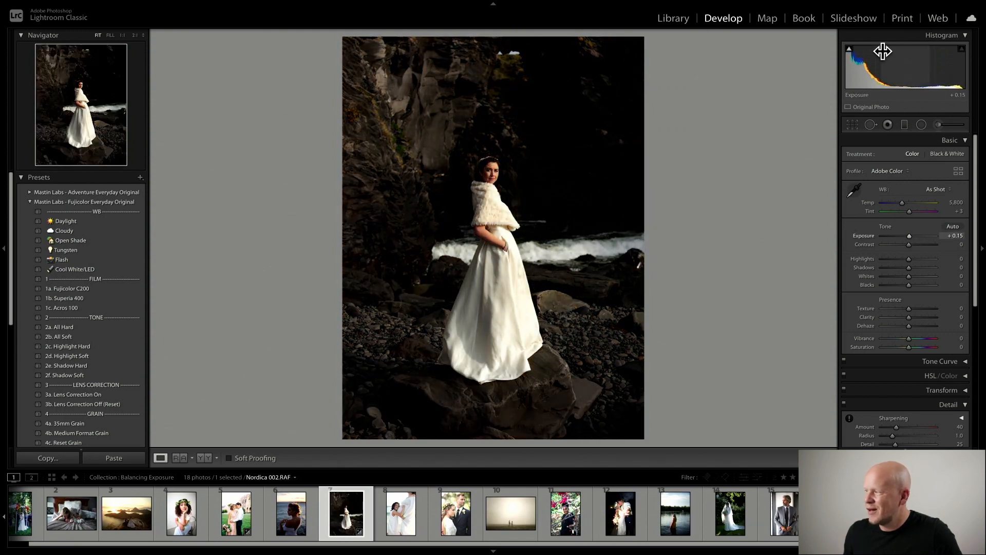
pyautogui.click(962, 37)
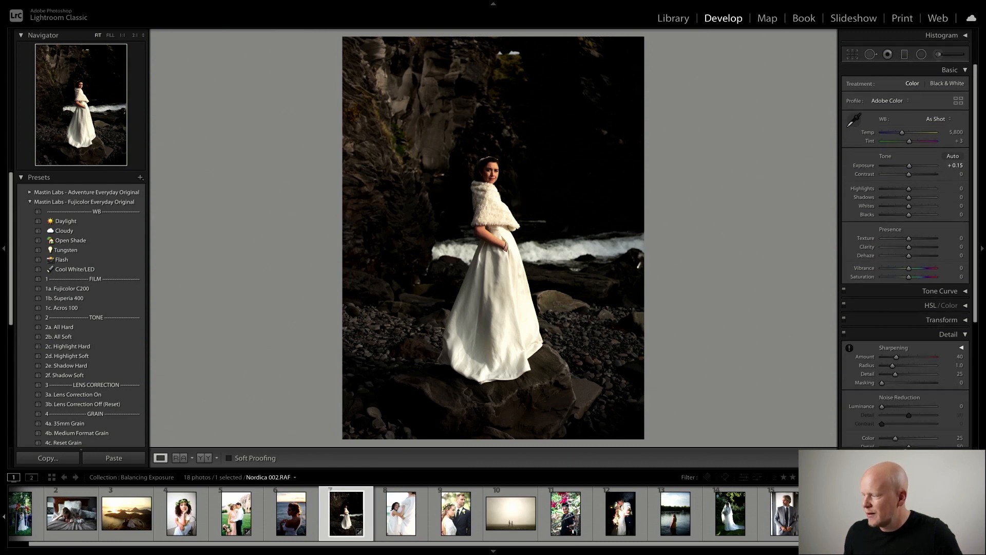
pyautogui.click(938, 458)
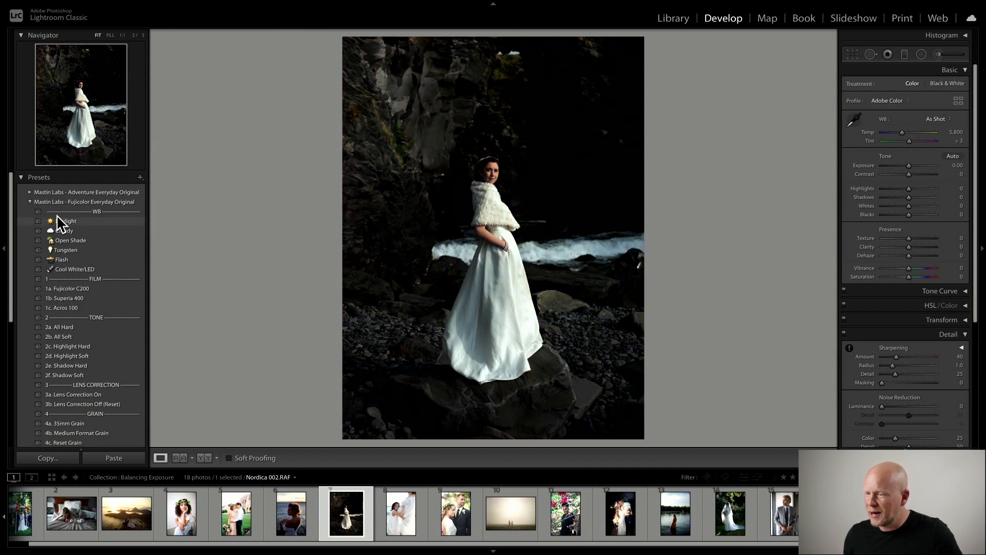
# - Open the Mastin Labs - Portra Pushed preset group and apply 1b. Portra 160 +2
pyautogui.click(29, 201)
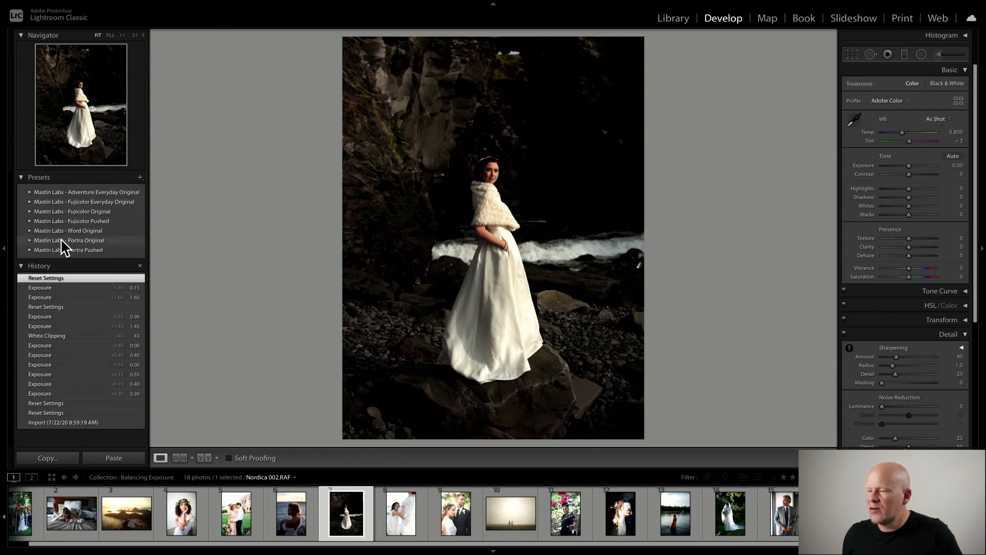
pyautogui.click(30, 250)
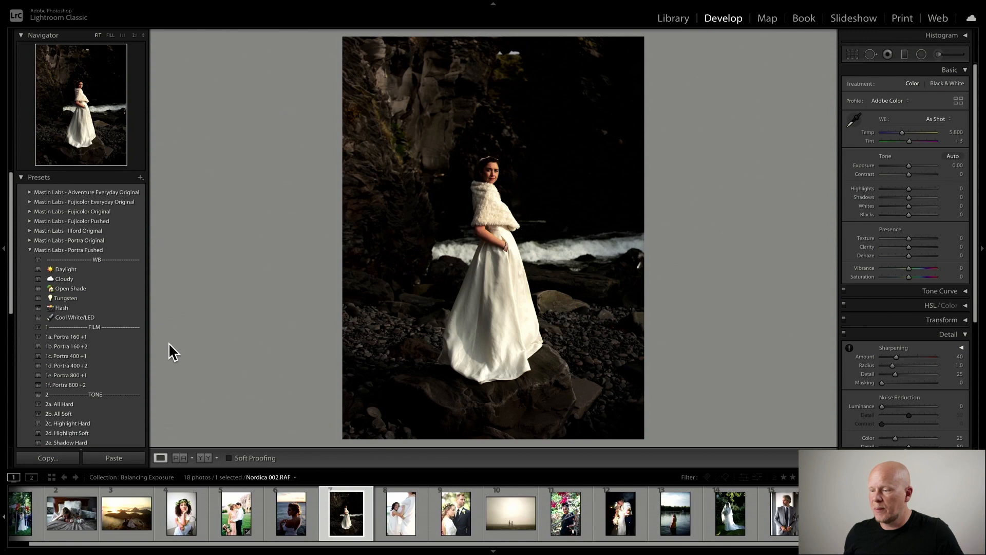
pyautogui.click(97, 347)
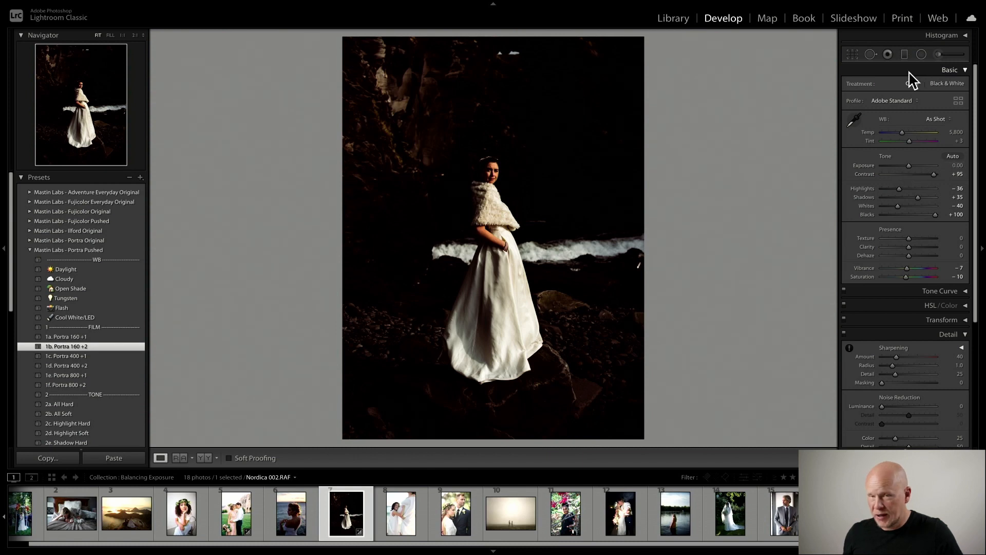
# - Set Exposure to +0.30 and Temp to 5,953, briefly showing and hiding the Histogram
pyautogui.moveTo(909, 165); pyautogui.dragTo(911, 165)
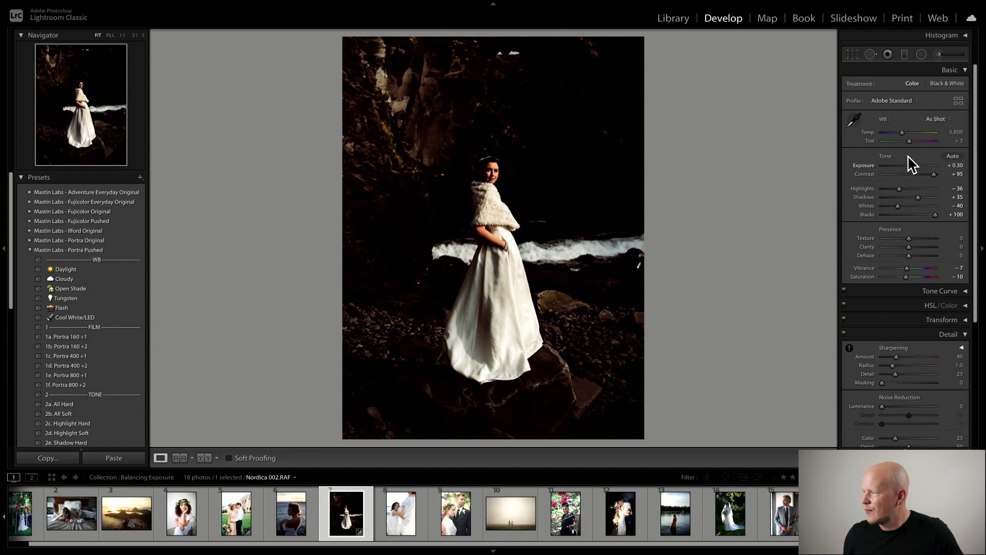
pyautogui.moveTo(903, 133); pyautogui.dragTo(902, 131)
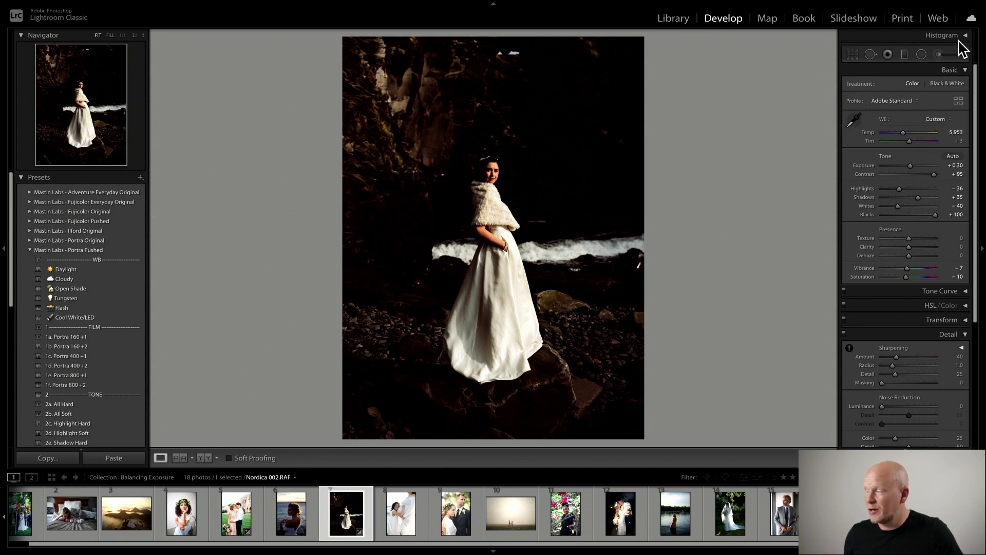
pyautogui.click(966, 35)
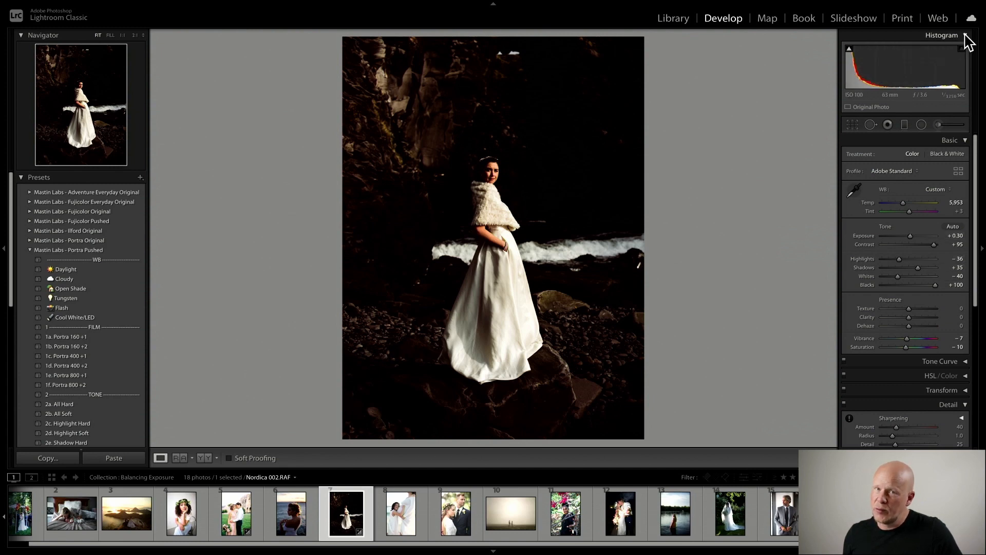
pyautogui.click(966, 35)
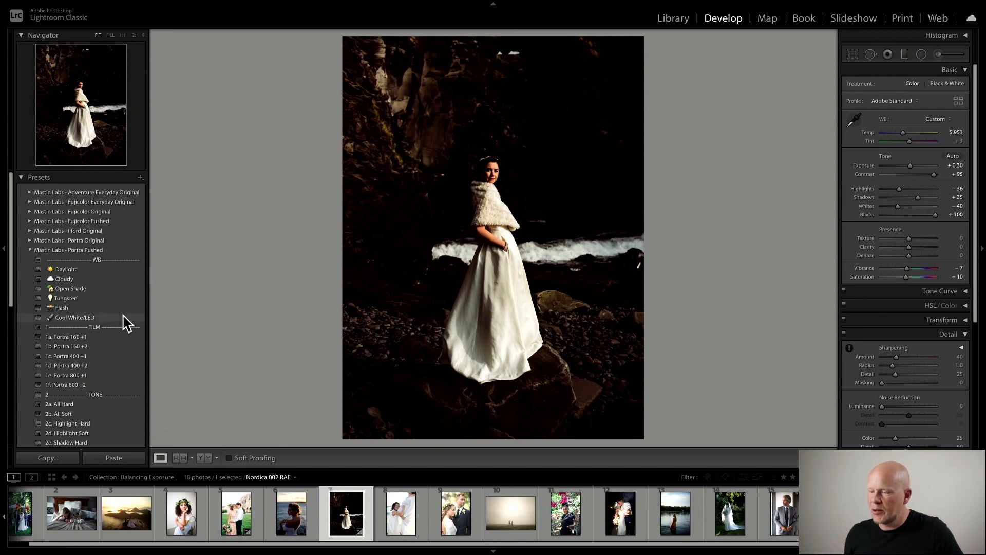
# - Apply the 2f. Shadow Soft tone preset from the Portra Pushed group and compare before and after views
pyautogui.scroll(-3, 126, 324)
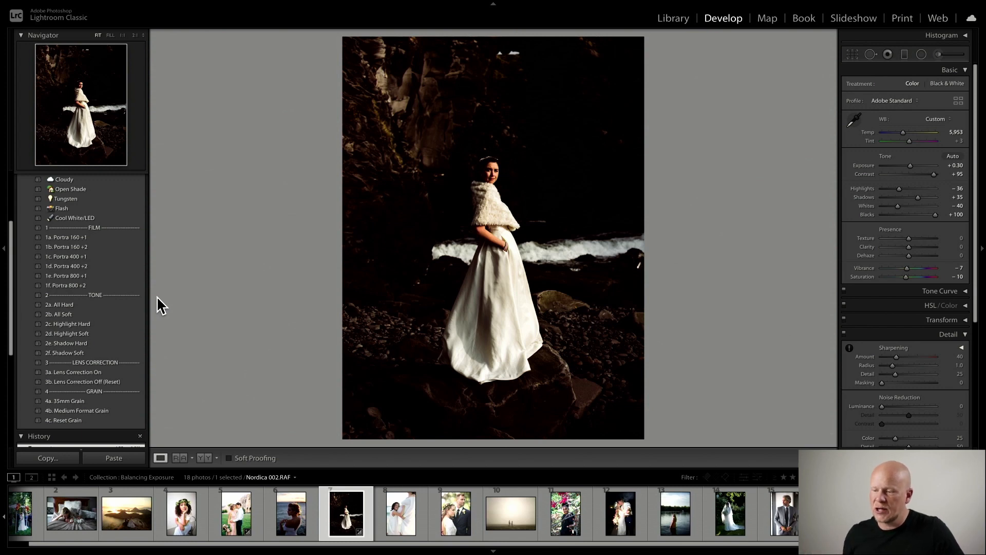
pyautogui.scroll(-1, 148, 298)
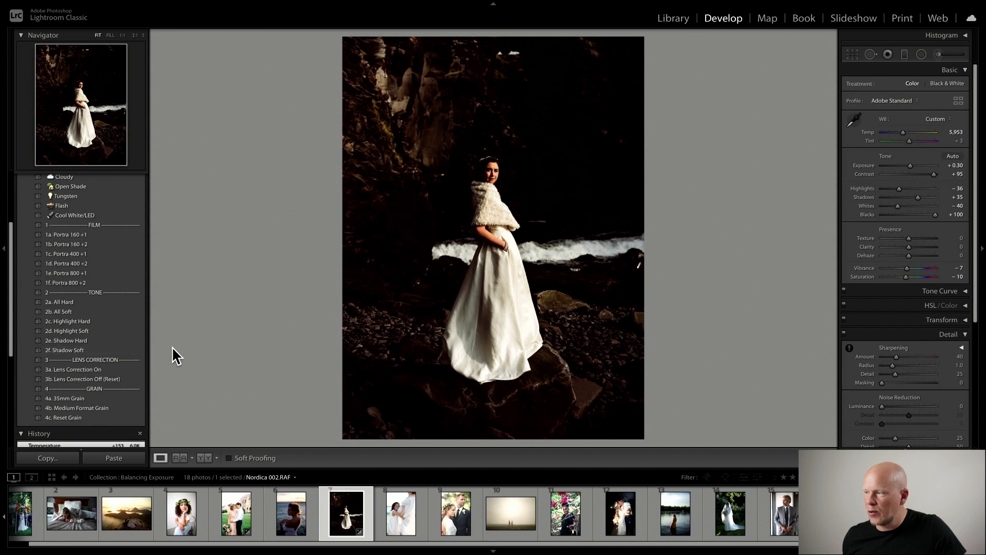
pyautogui.click(129, 349)
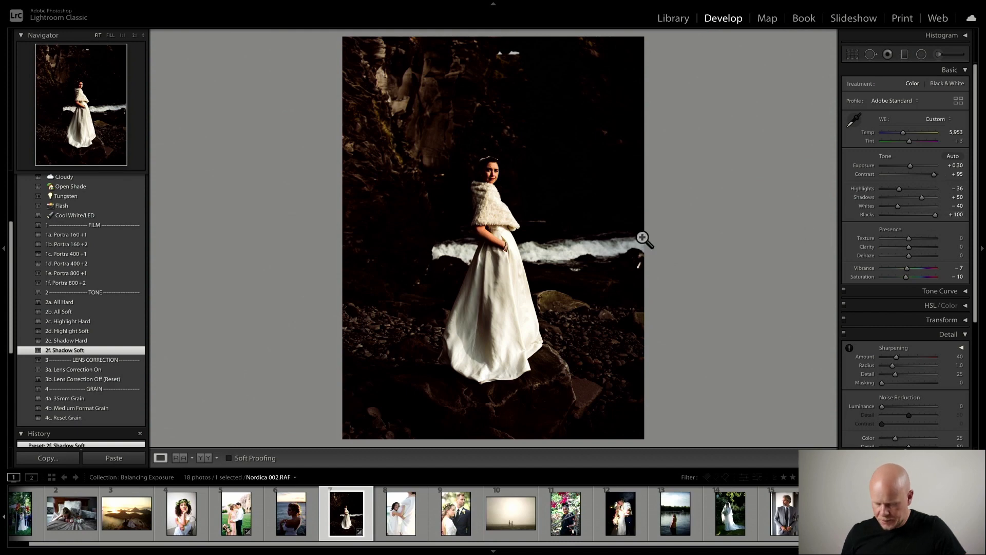
pyautogui.press('y')
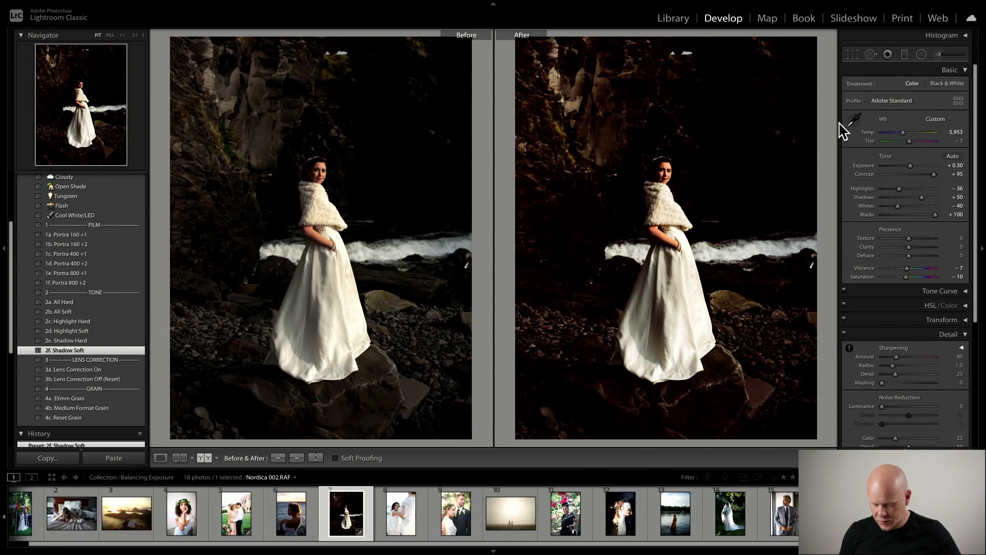
pyautogui.press('y')
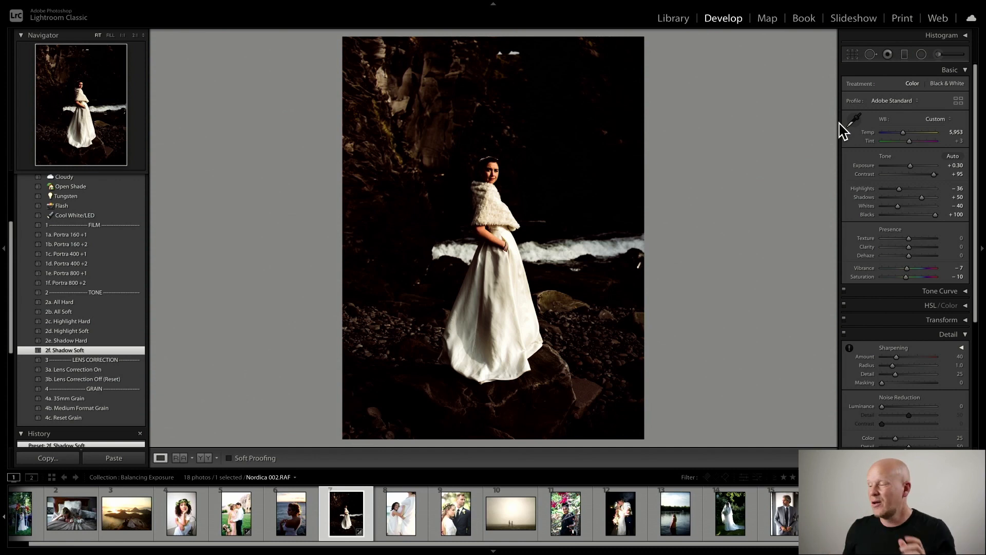
# - Show the Histogram, try raising Exposure to +1.50, then undo that change
pyautogui.scroll(2, 954, 85)
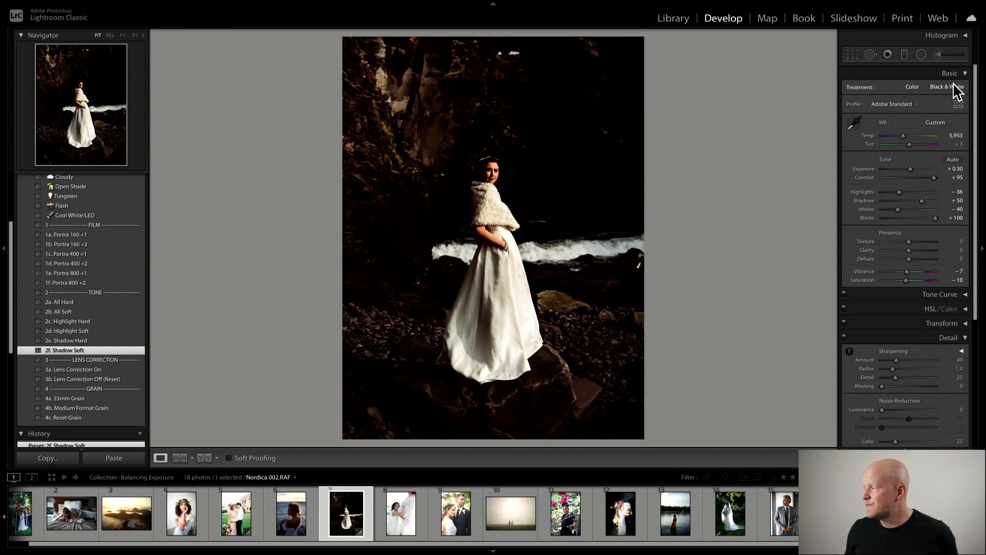
pyautogui.click(966, 35)
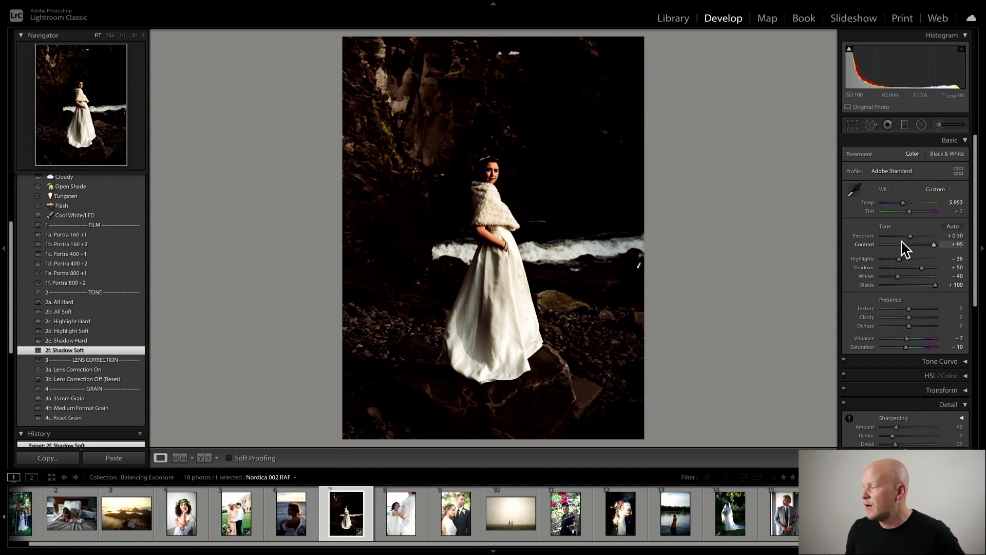
pyautogui.moveTo(911, 236); pyautogui.dragTo(916, 236)
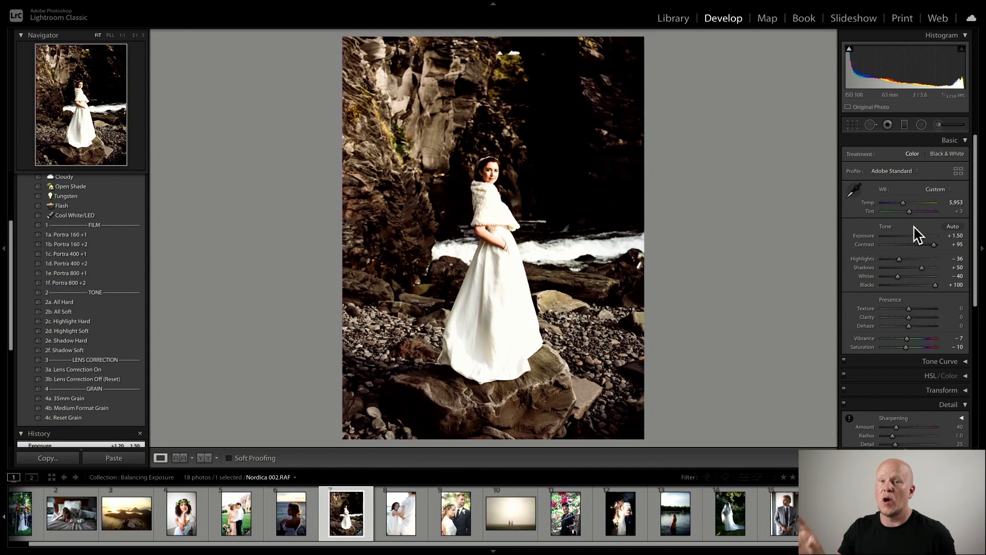
pyautogui.hotkey('ctrl', 'z')
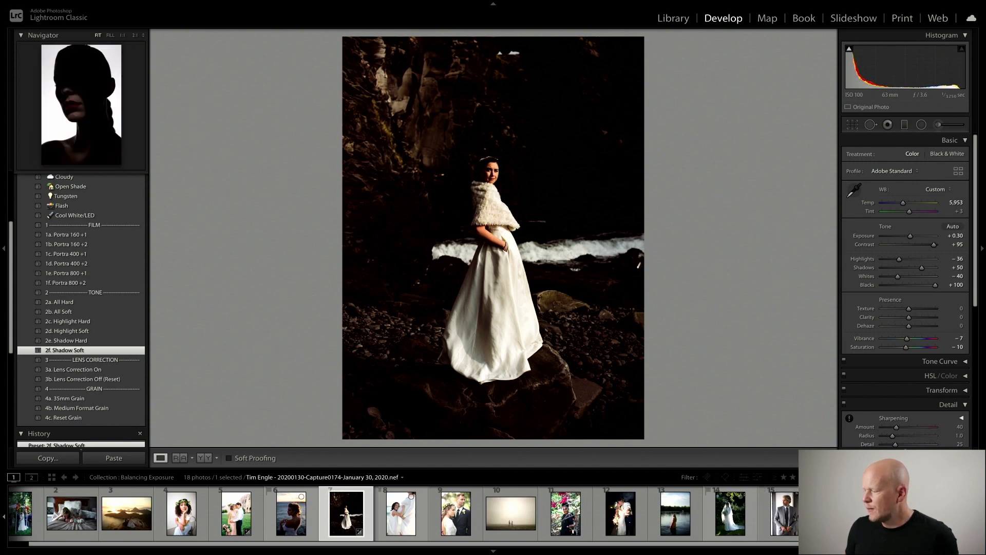
# - Open the silhouette portrait, try raising Exposure through +2.45 up to +3.85, then reset the photo's settings
pyautogui.click(895, 514)
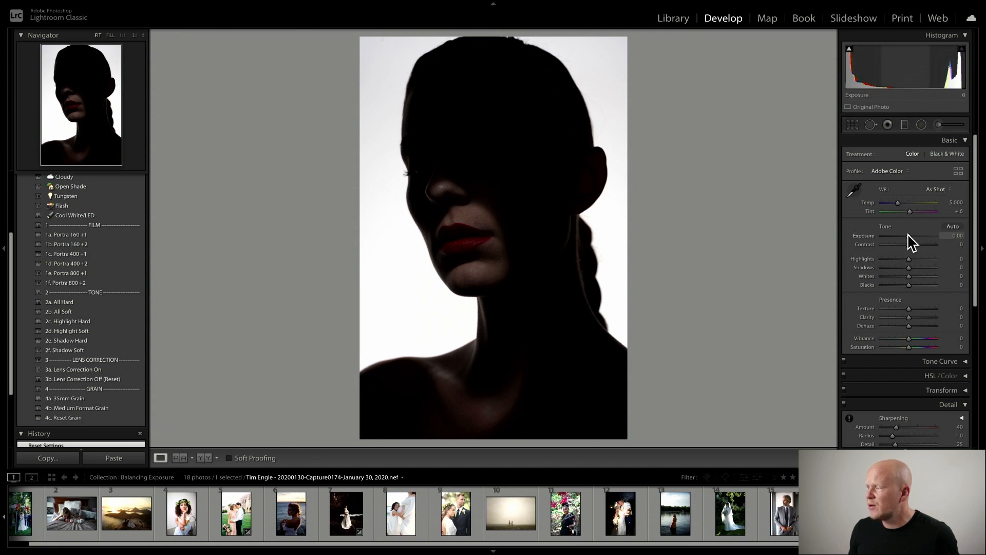
pyautogui.moveTo(908, 235); pyautogui.dragTo(921, 235)
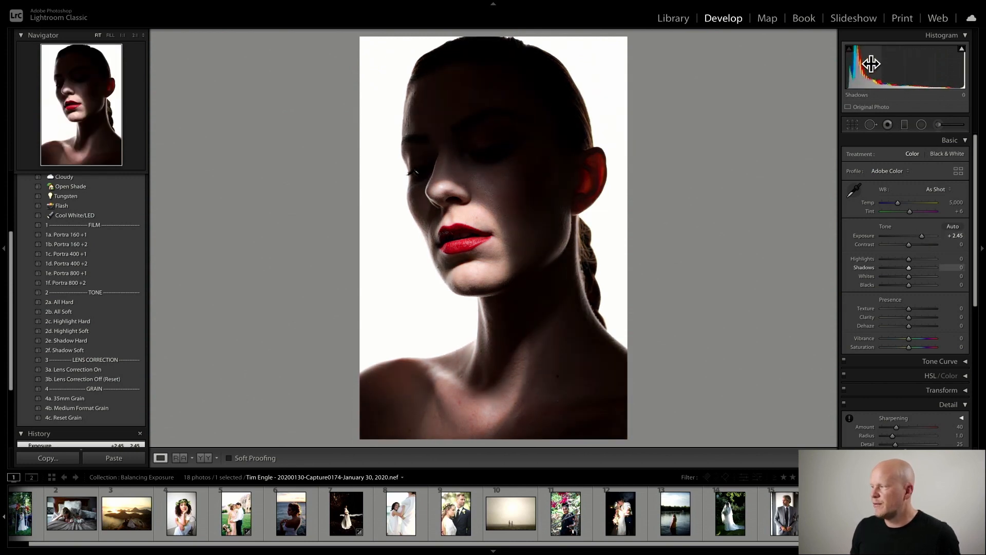
pyautogui.moveTo(922, 235); pyautogui.dragTo(923, 235)
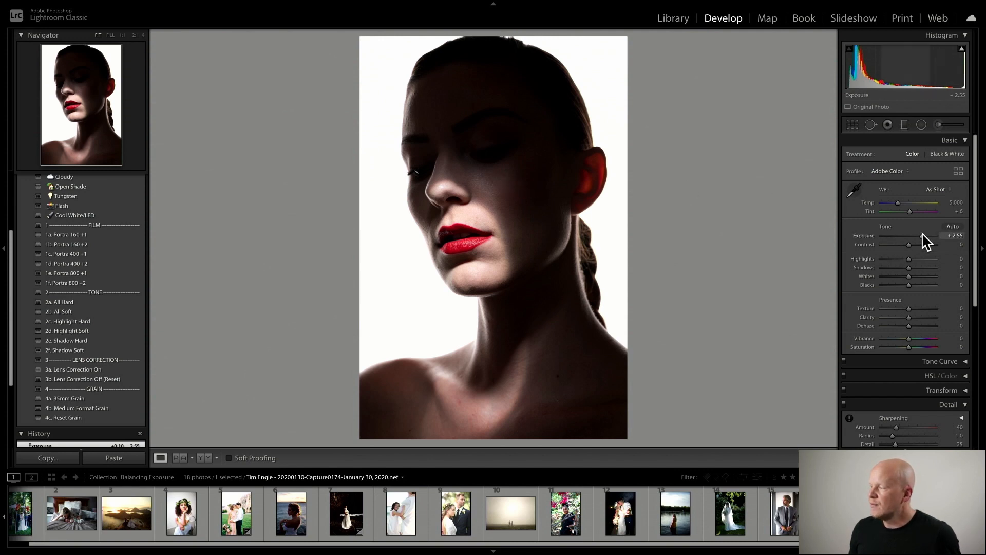
pyautogui.moveTo(923, 235); pyautogui.dragTo(932, 237)
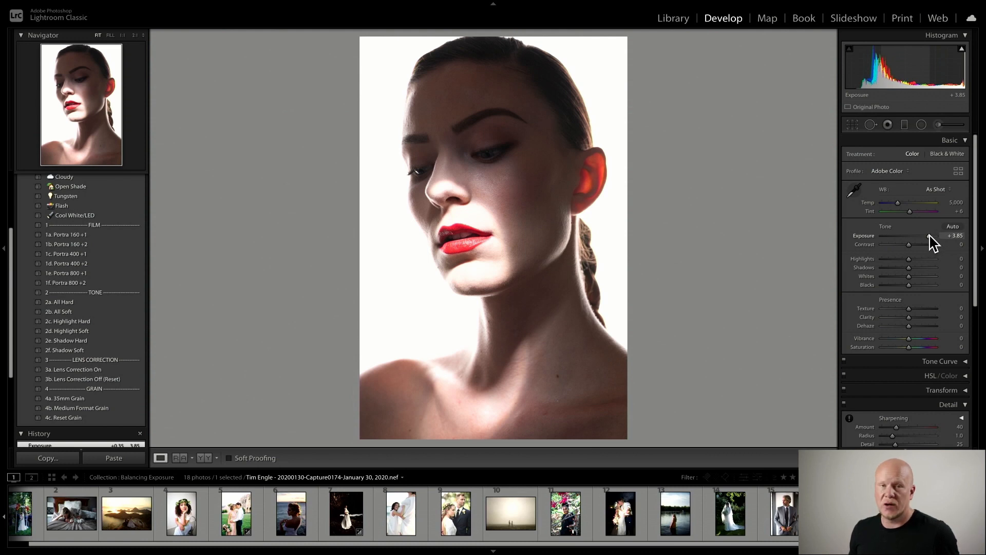
pyautogui.hotkey('ctrl', 'shift', 'r')
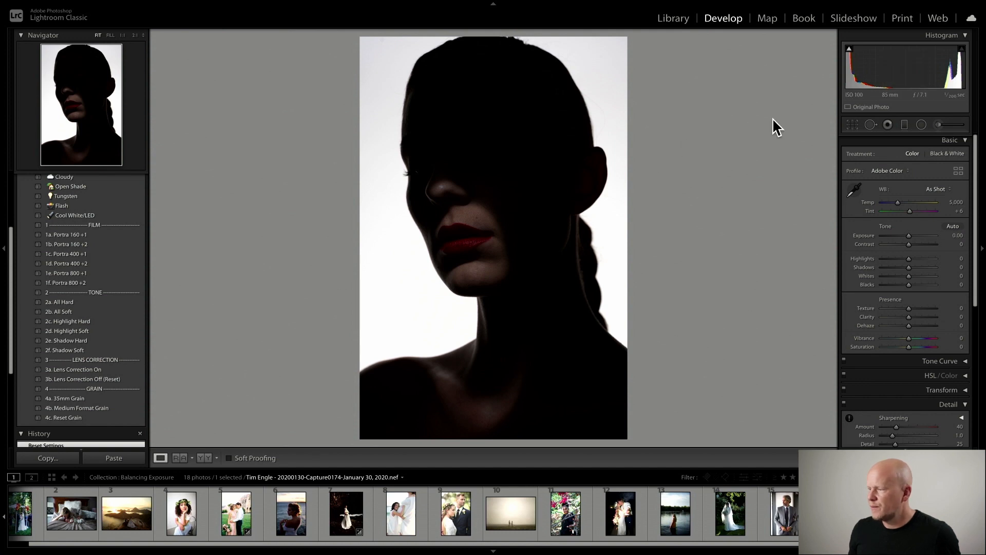
# - Hide the Histogram, open the Mastin Labs - Fujicolor Everyday Original group and apply 1c. Acros 100
pyautogui.click(967, 36)
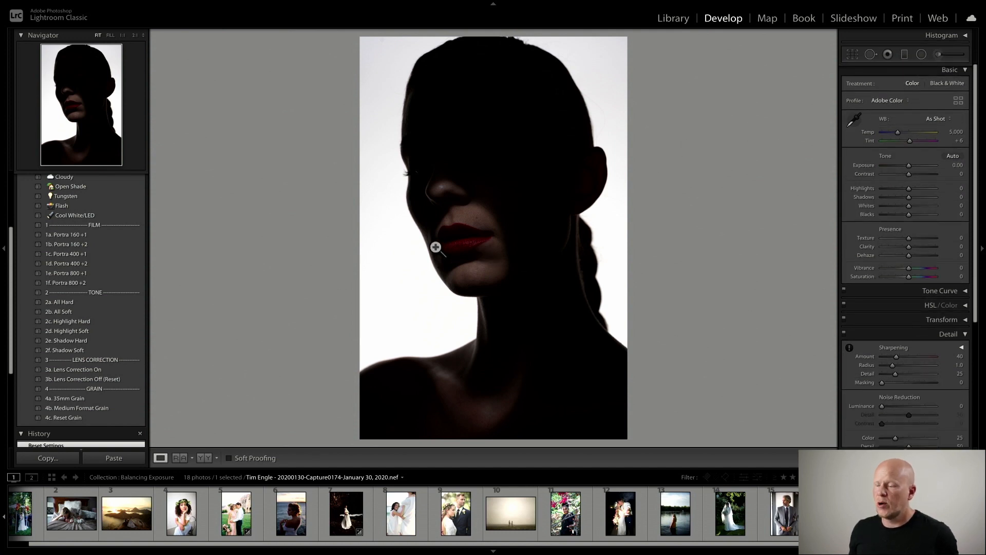
pyautogui.scroll(5, 128, 231)
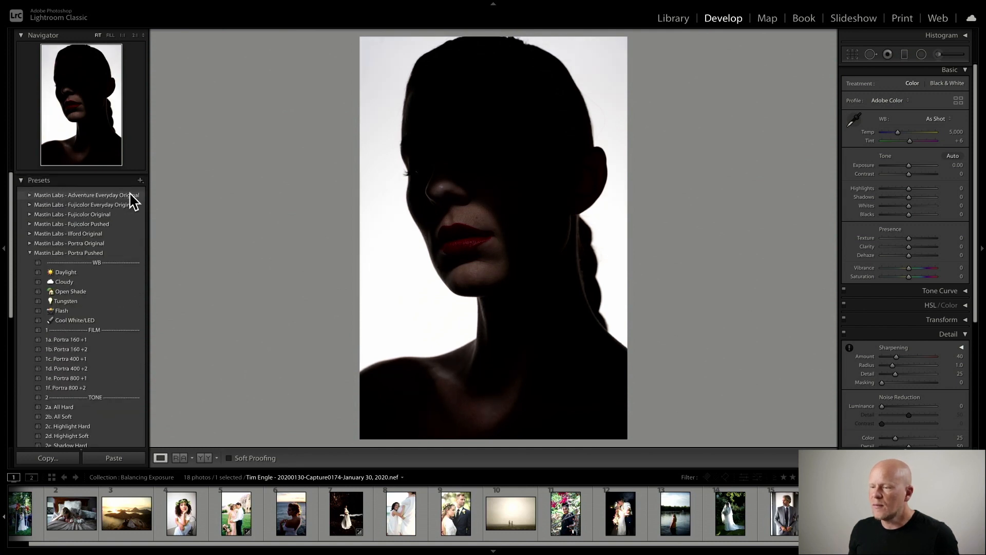
pyautogui.click(30, 250)
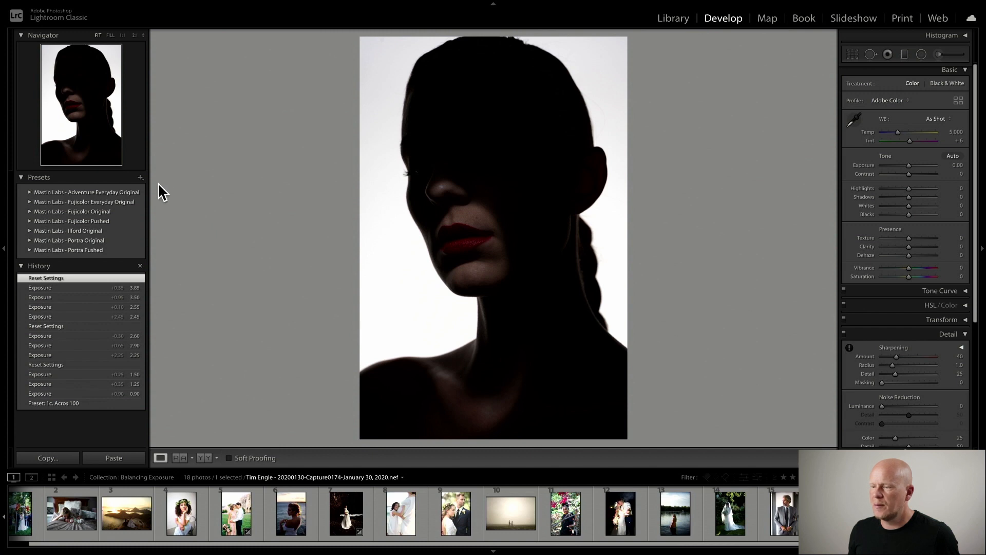
pyautogui.click(30, 202)
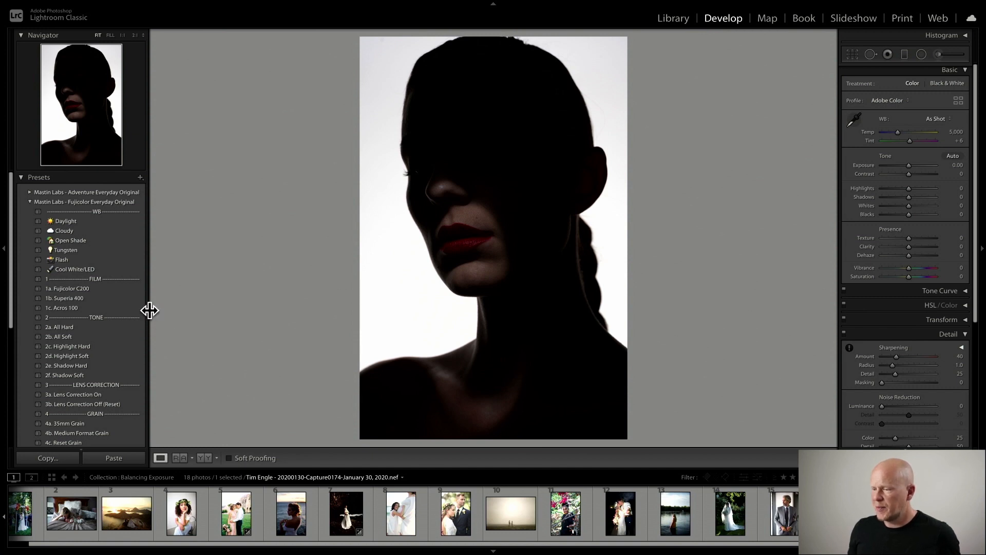
pyautogui.click(112, 309)
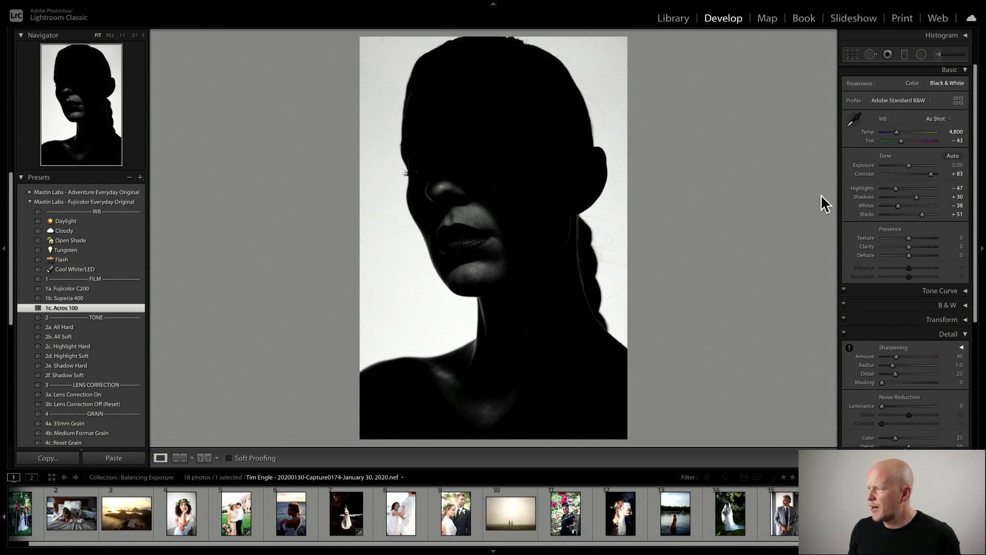
# - Set Exposure to +1.15 and inspect the face's skin detail at 1:1 zoom before returning to fit view
pyautogui.moveTo(908, 165); pyautogui.dragTo(914, 165)
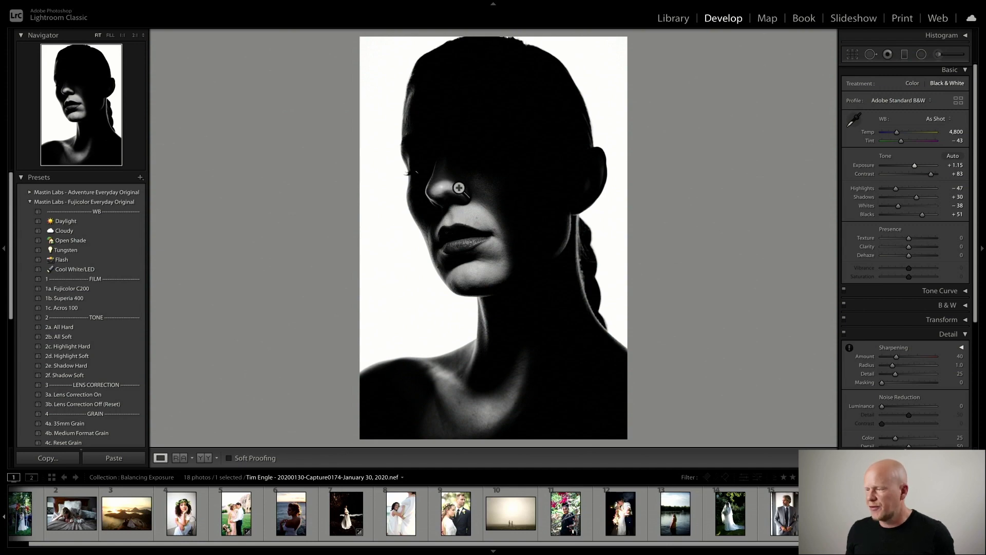
pyautogui.click(448, 215)
pyautogui.moveTo(503, 153); pyautogui.dragTo(569, 291)
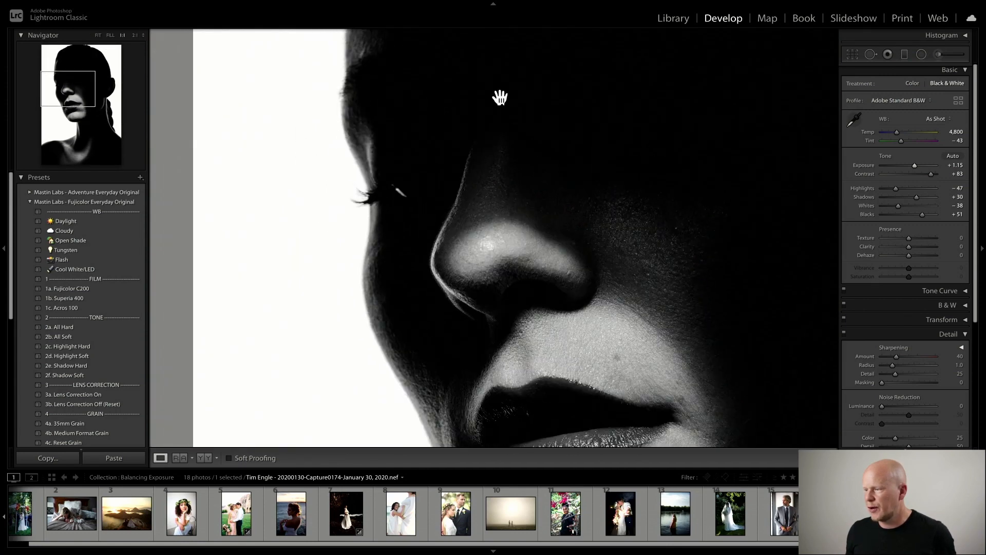
pyautogui.moveTo(500, 97); pyautogui.dragTo(399, 264)
pyautogui.moveTo(487, 301); pyautogui.dragTo(385, 223)
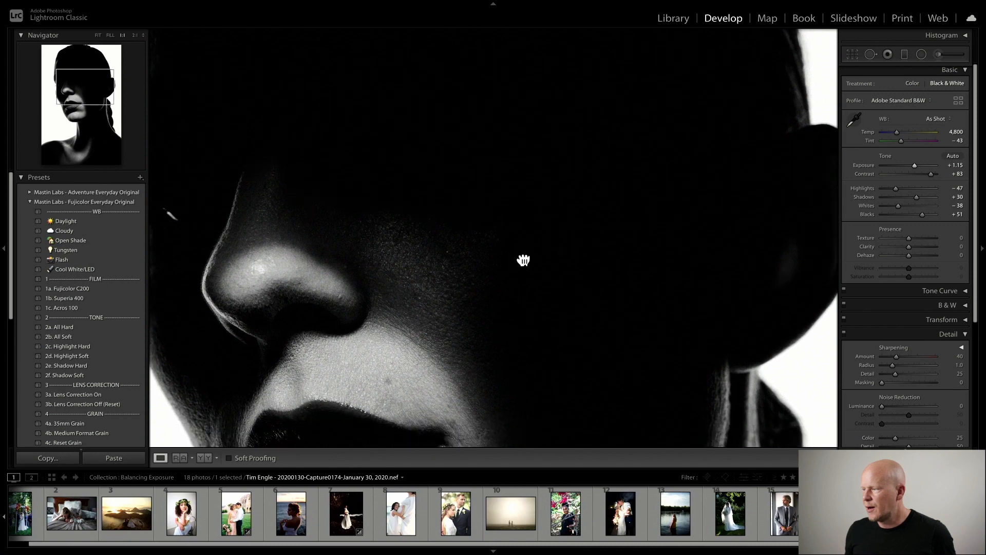
pyautogui.moveTo(523, 260); pyautogui.dragTo(527, 358)
pyautogui.click(481, 240)
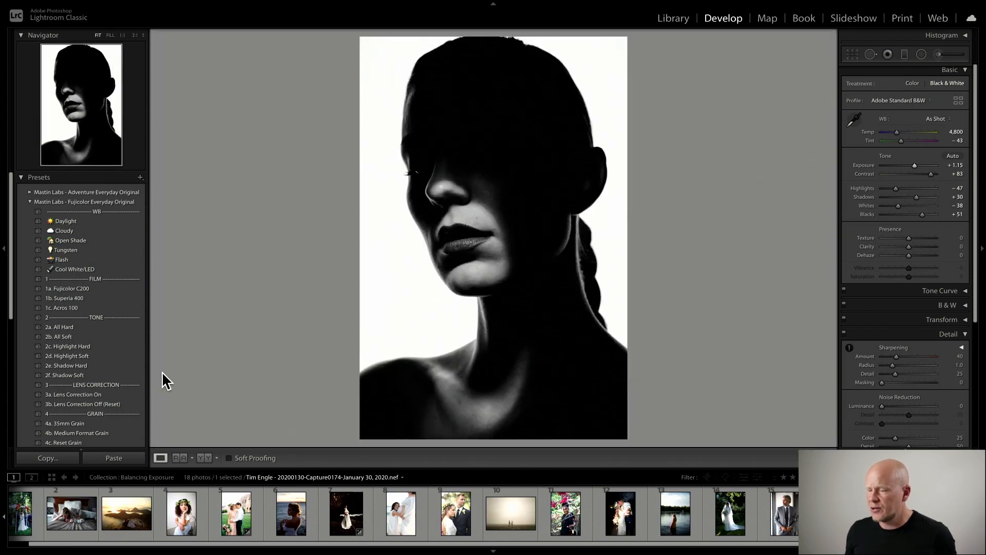
# - Apply the 2f. Shadow Soft tone preset and check the Histogram
pyautogui.click(132, 377)
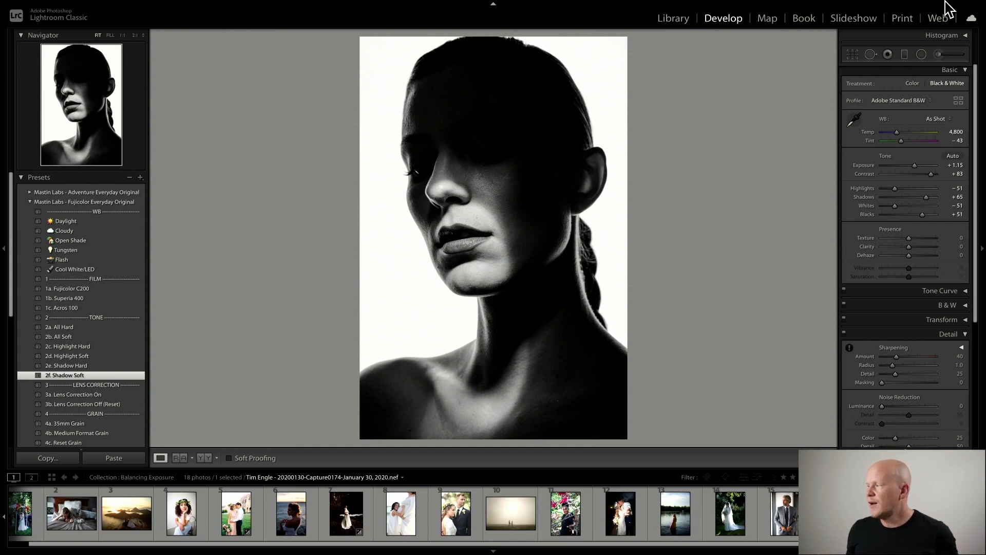
pyautogui.click(965, 34)
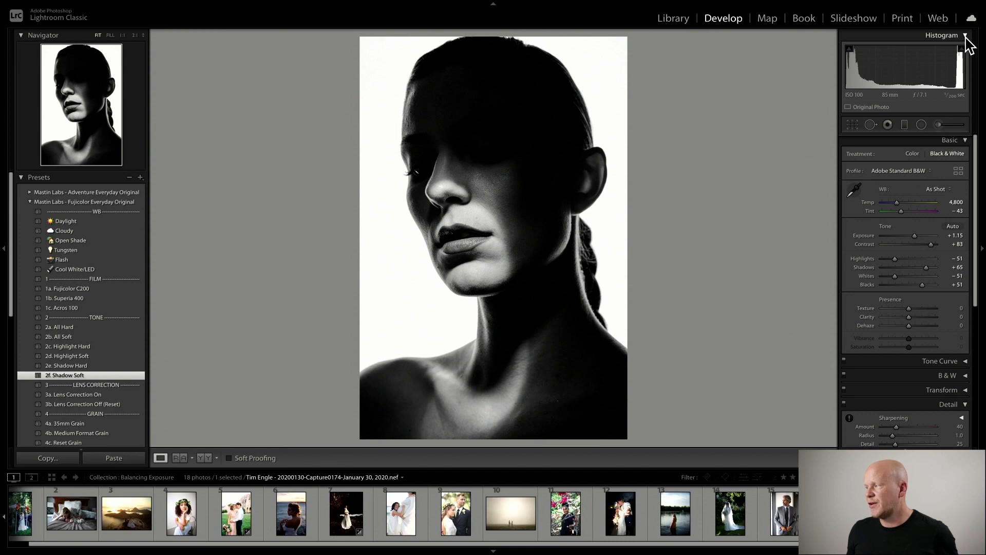
pyautogui.click(965, 36)
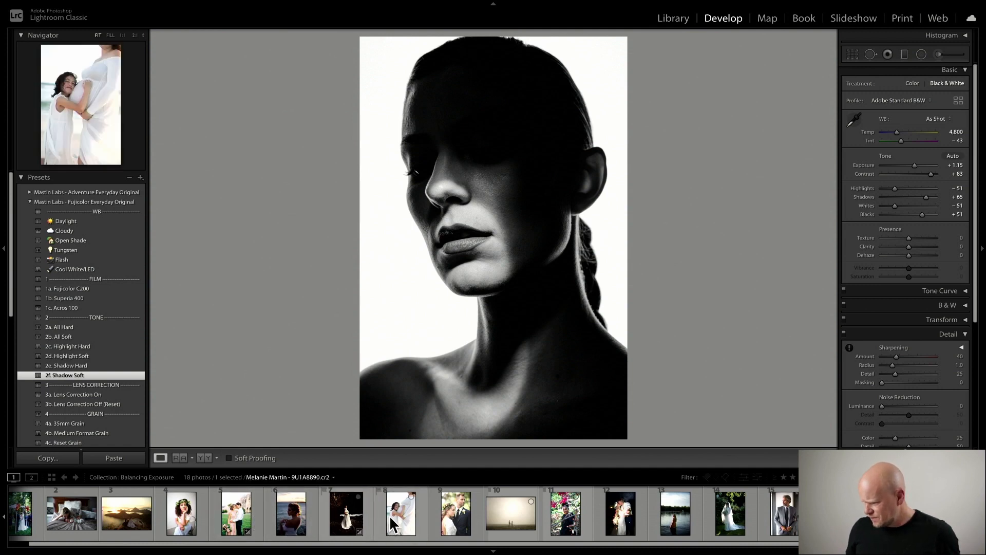
# - Open the sunset portrait of the bride by the water, try Exposure at +0.50 and +0.40, then reset it
pyautogui.click(297, 524)
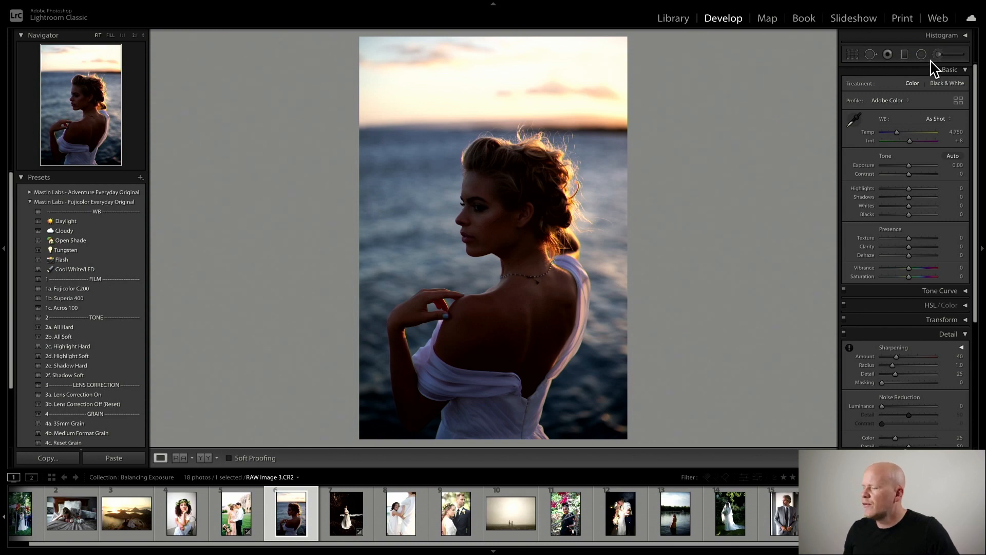
pyautogui.click(969, 39)
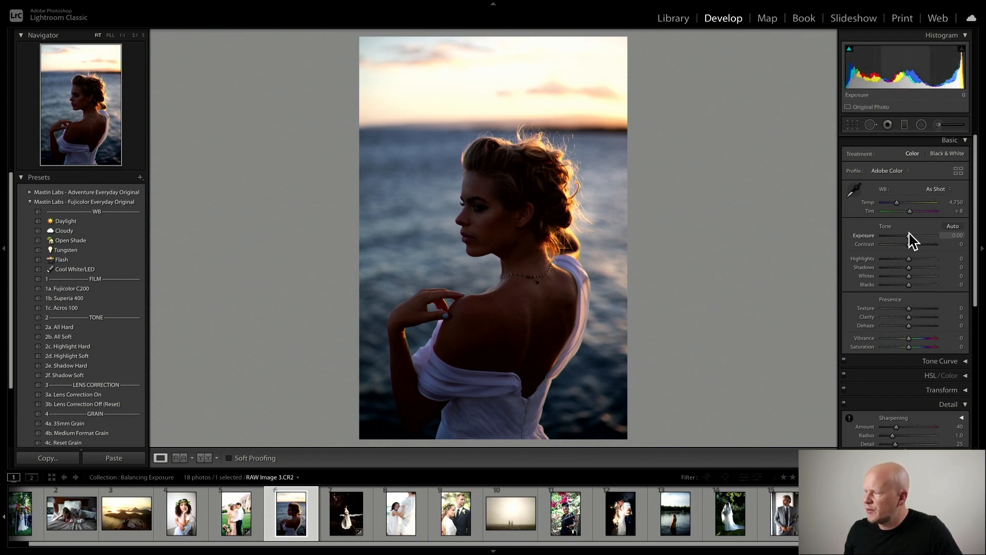
pyautogui.moveTo(909, 235); pyautogui.dragTo(912, 235)
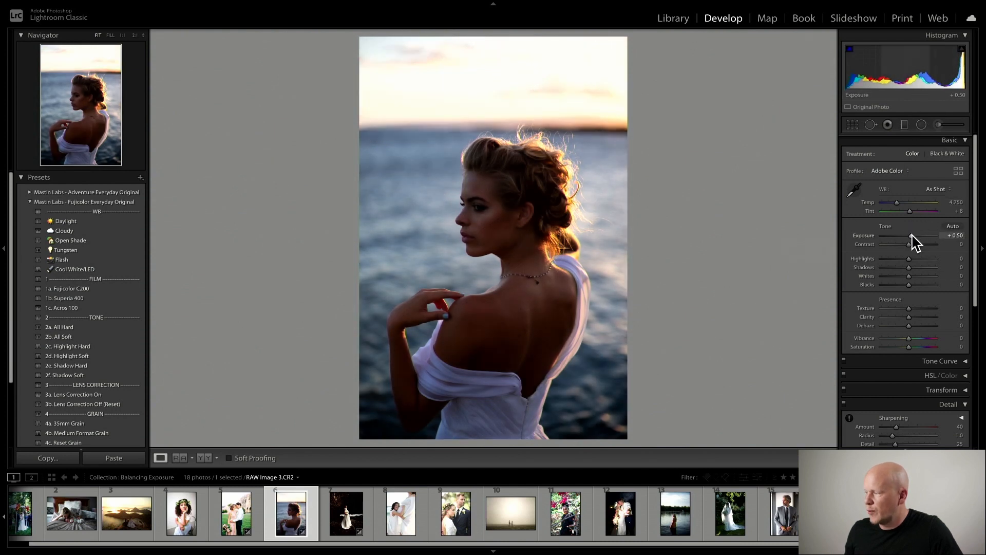
pyautogui.moveTo(912, 236); pyautogui.dragTo(912, 235)
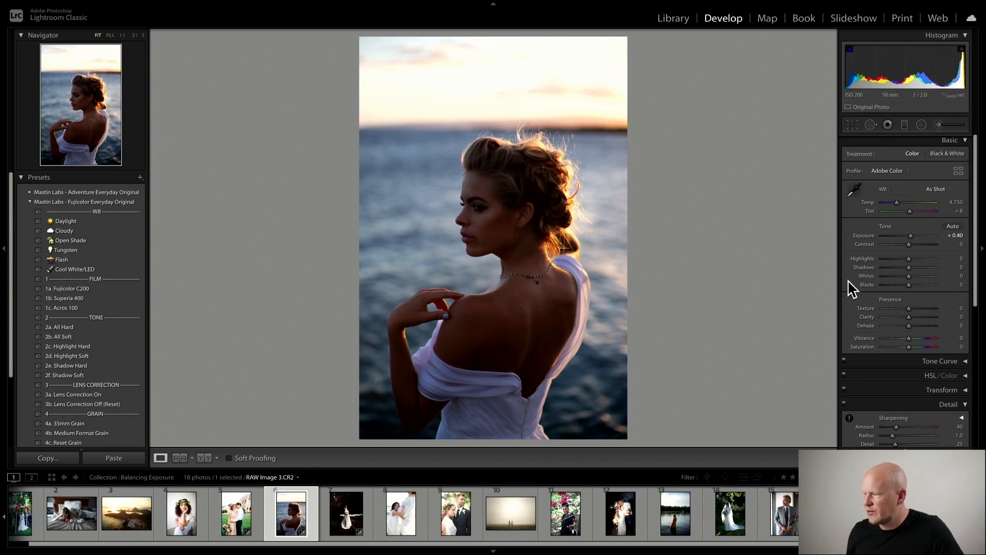
pyautogui.click(938, 457)
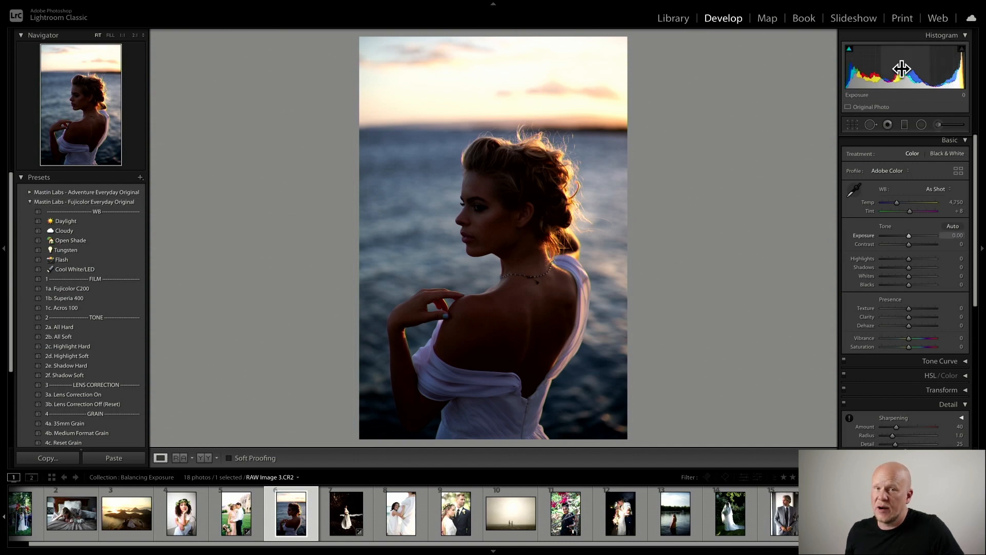
# - Hide the Histogram, open the Mastin Labs - Fujicolor Original group instead and apply the 1a. Pro 400H Neutral preset
pyautogui.click(965, 36)
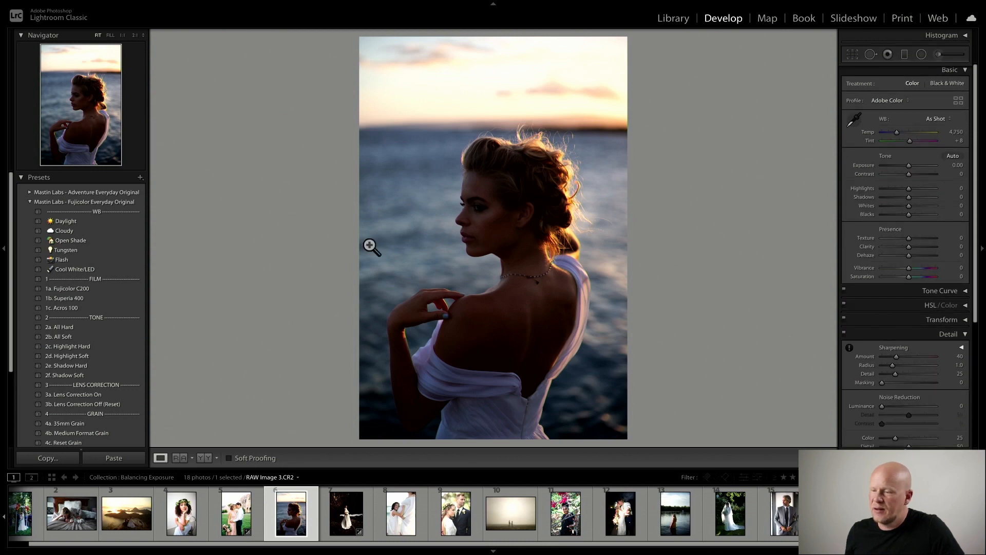
pyautogui.click(30, 202)
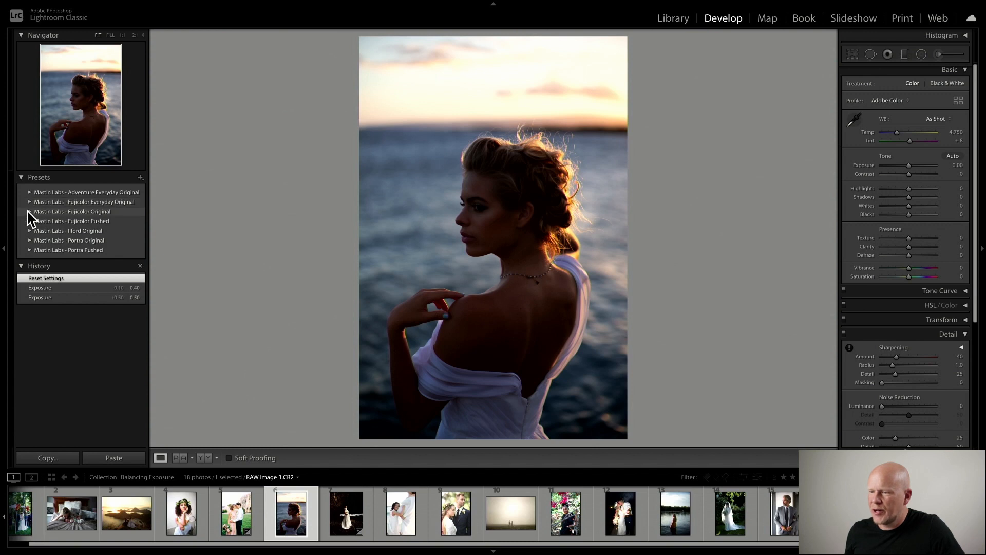
pyautogui.click(28, 211)
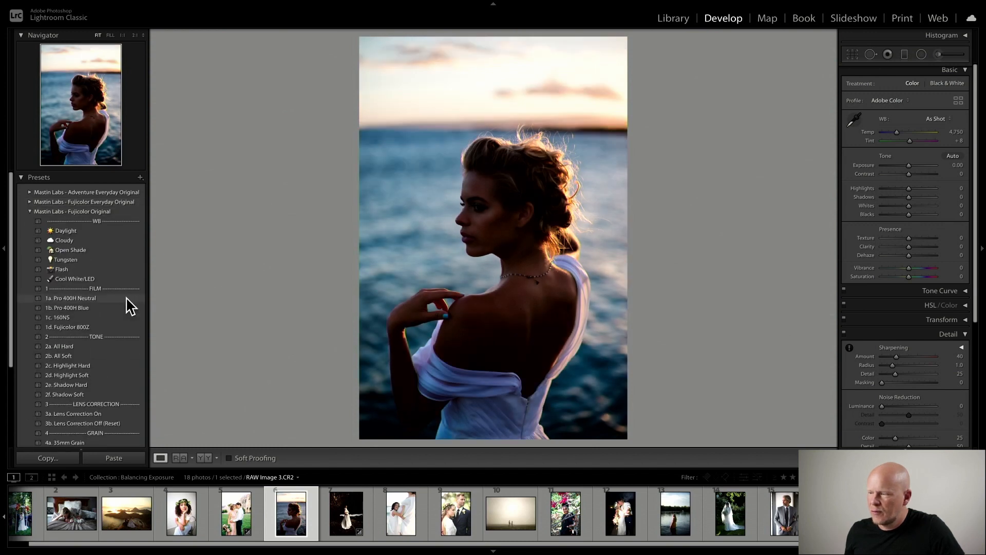
pyautogui.click(112, 298)
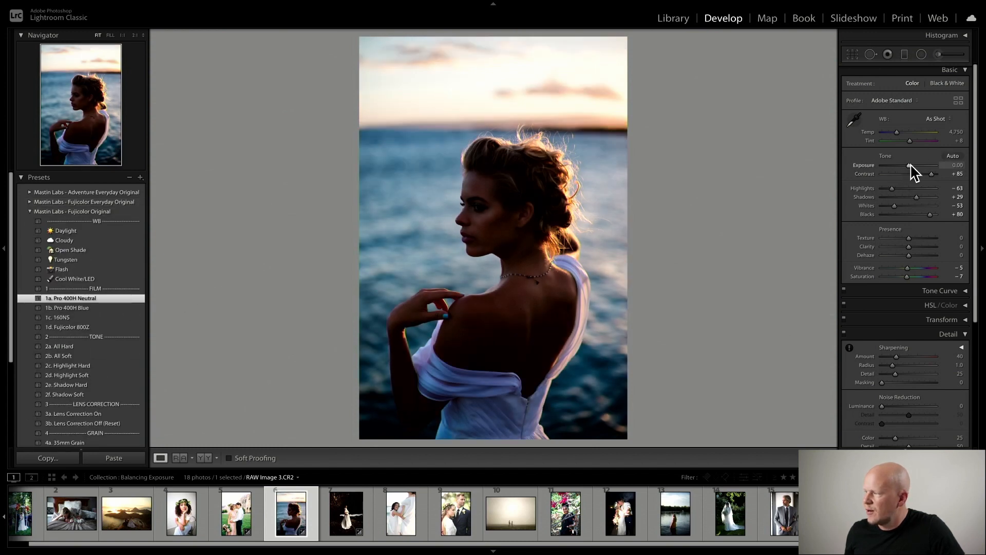
# - Raise Exposure to +2.05 and warm the white balance Temp to 5,149
pyautogui.moveTo(909, 165); pyautogui.dragTo(919, 165)
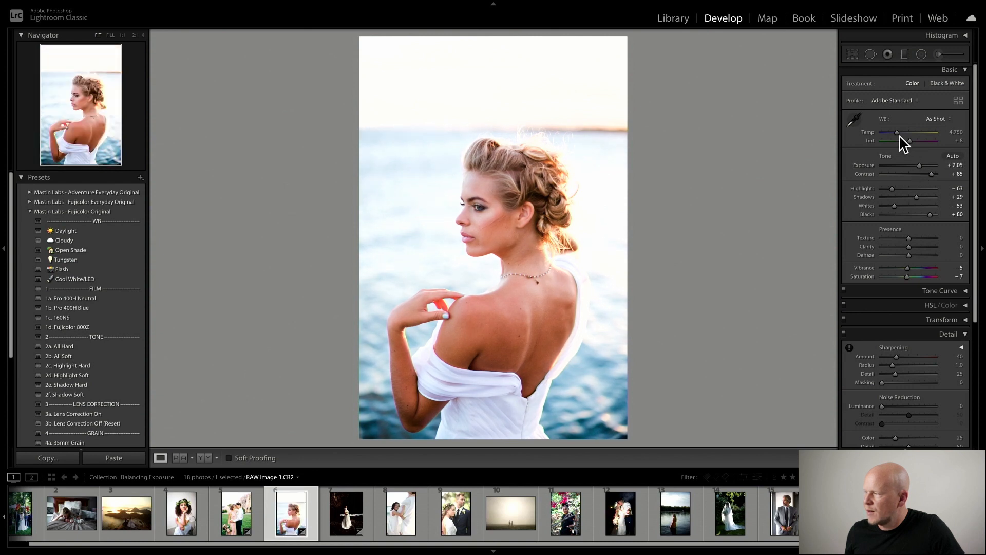
pyautogui.moveTo(897, 133); pyautogui.dragTo(896, 132)
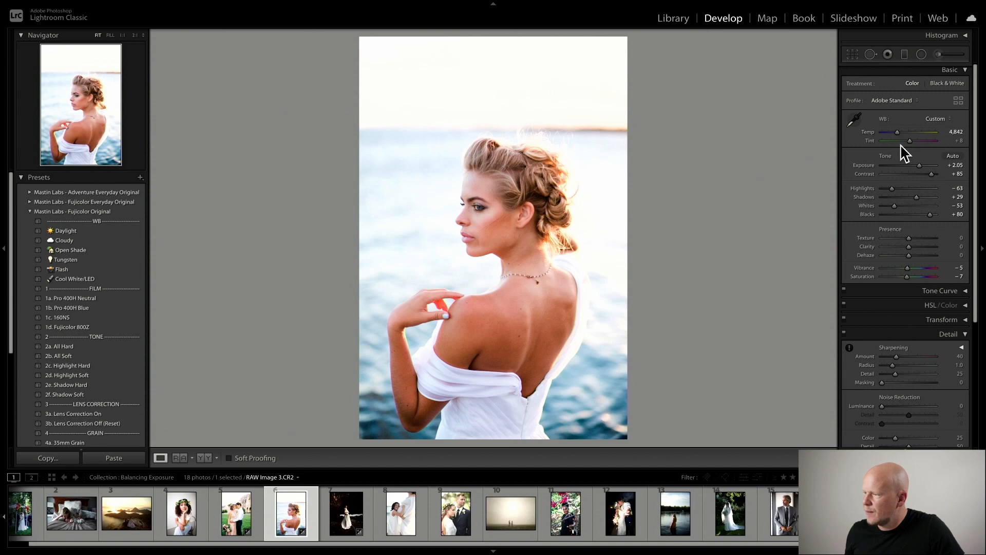
pyautogui.moveTo(894, 132); pyautogui.dragTo(896, 132)
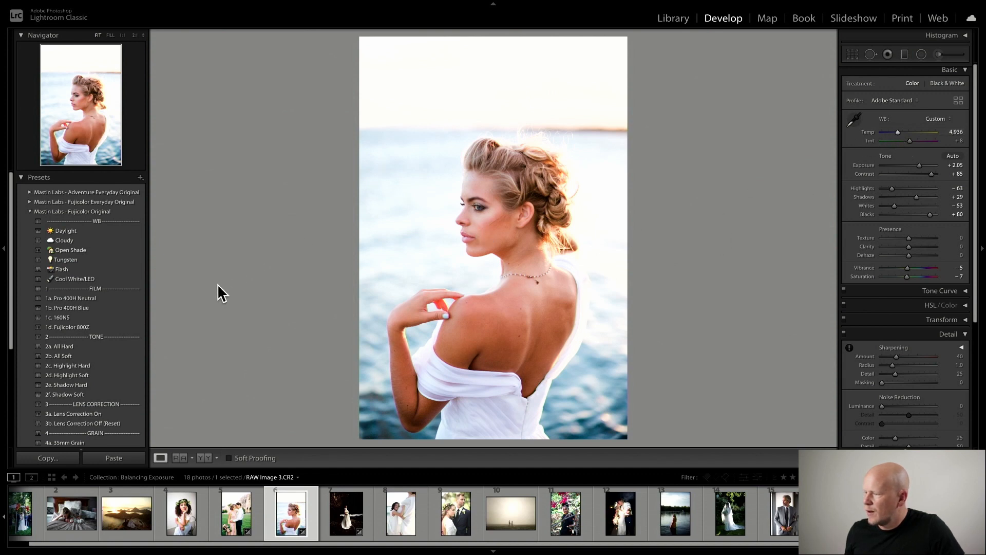
pyautogui.moveTo(897, 132); pyautogui.dragTo(899, 132)
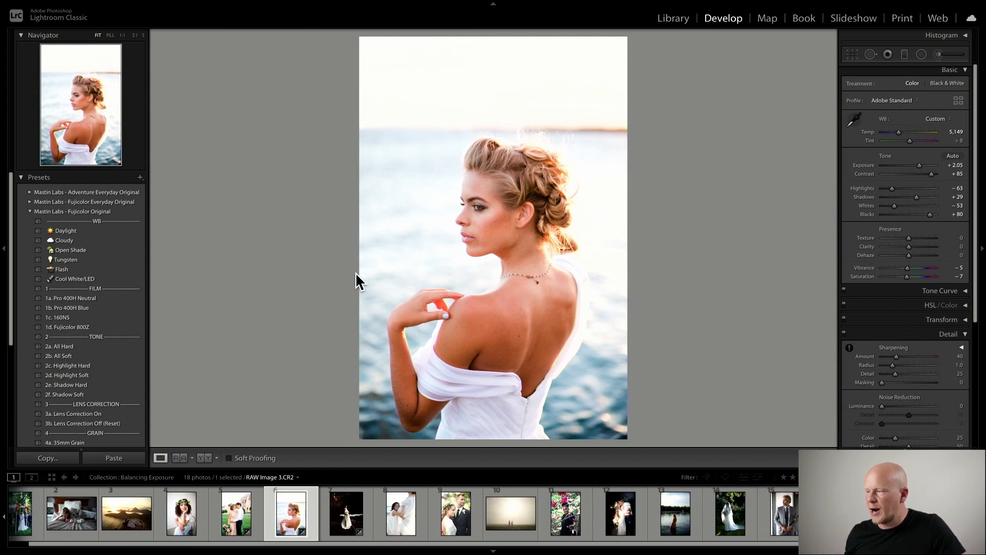
# - Set Exposure to 0 to compare, then undo that exposure change
pyautogui.click(948, 167)
pyautogui.write('0')
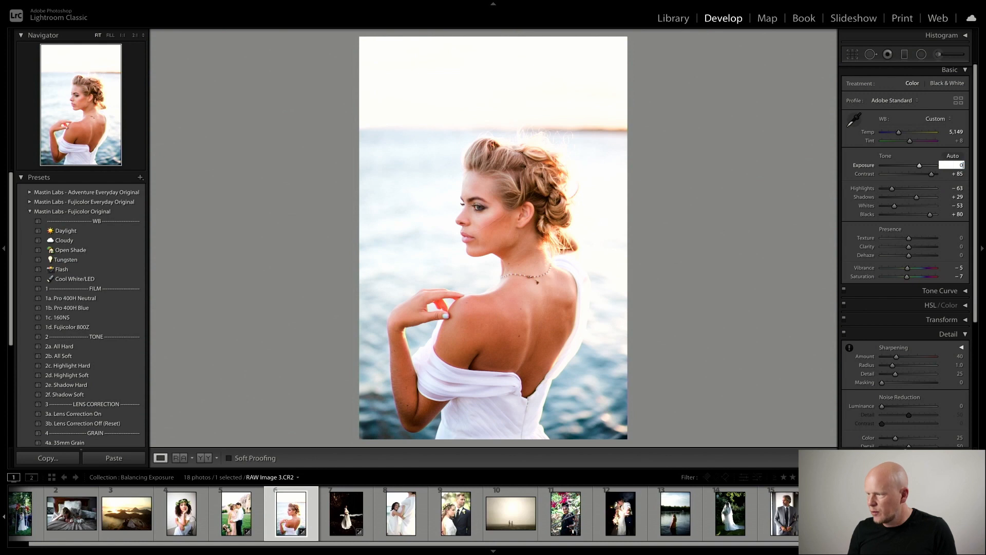
pyautogui.press('Return')
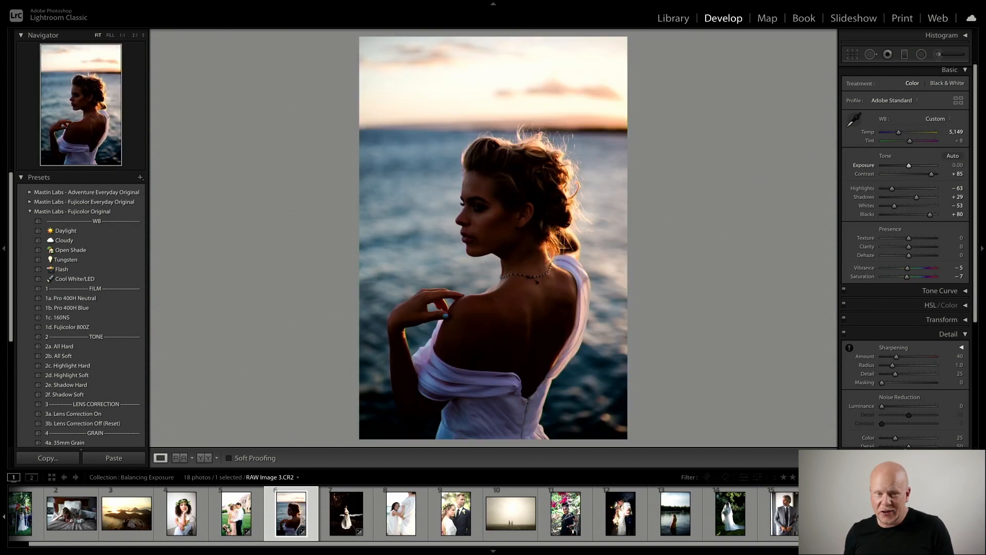
pyautogui.hotkey('ctrl', 'z')
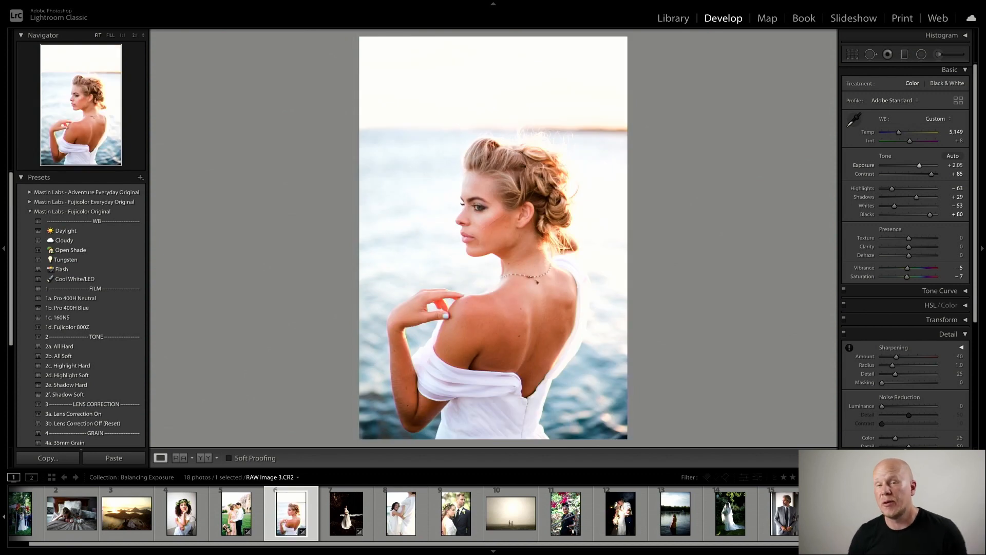
# - Show the Histogram with clipping indicators and apply the 2b. All Soft tone preset
pyautogui.click(966, 35)
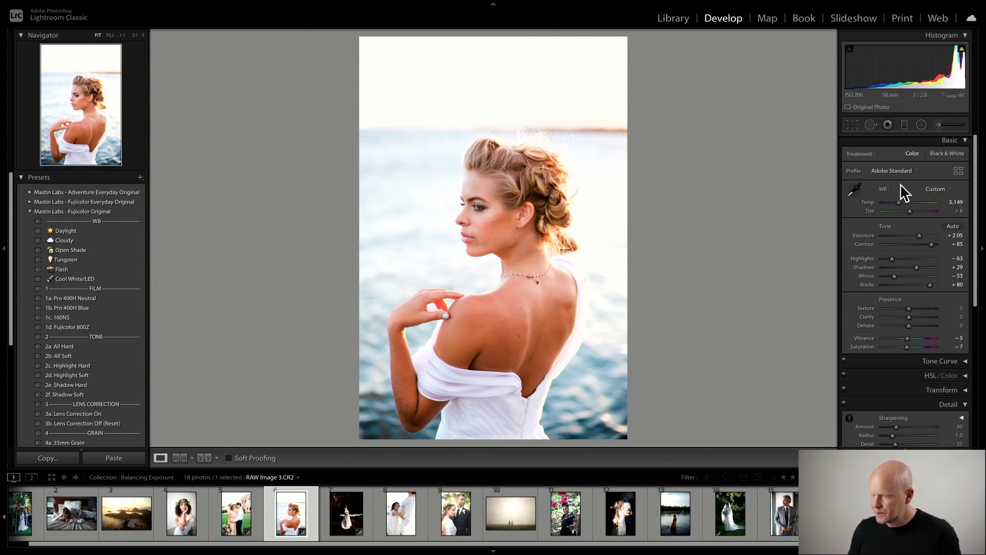
pyautogui.press('j')
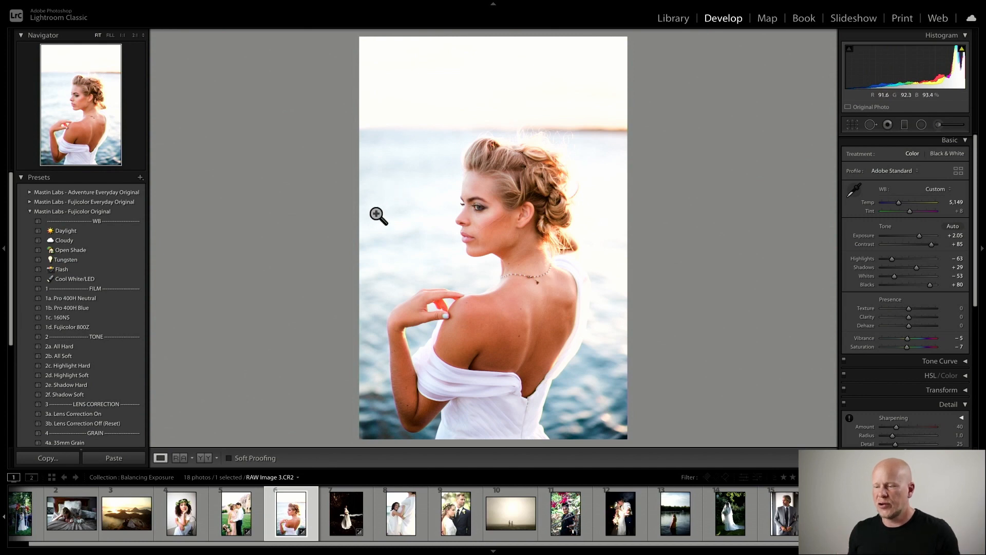
pyautogui.click(132, 356)
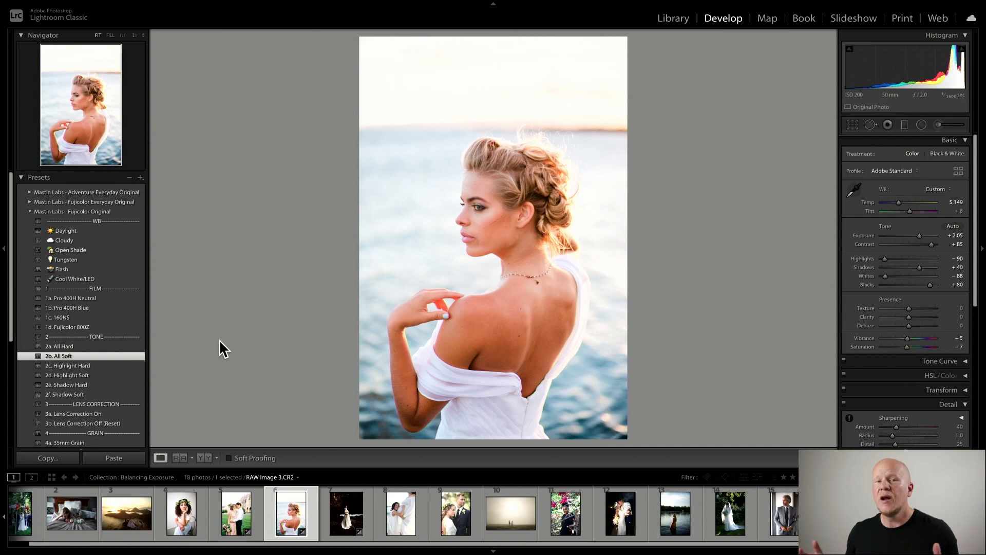